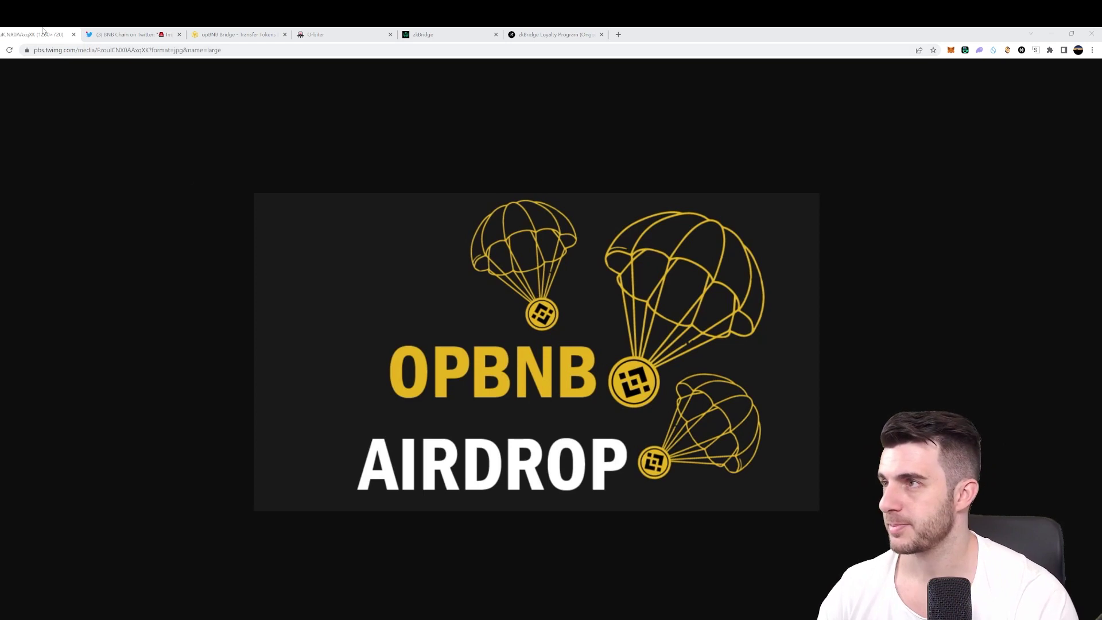
- Highlight the 'NO airdrop planned' sentence in the BNB Chain tweet, then close the image and Twitter tabs
{"action": "key", "text": "ctrl+w"}
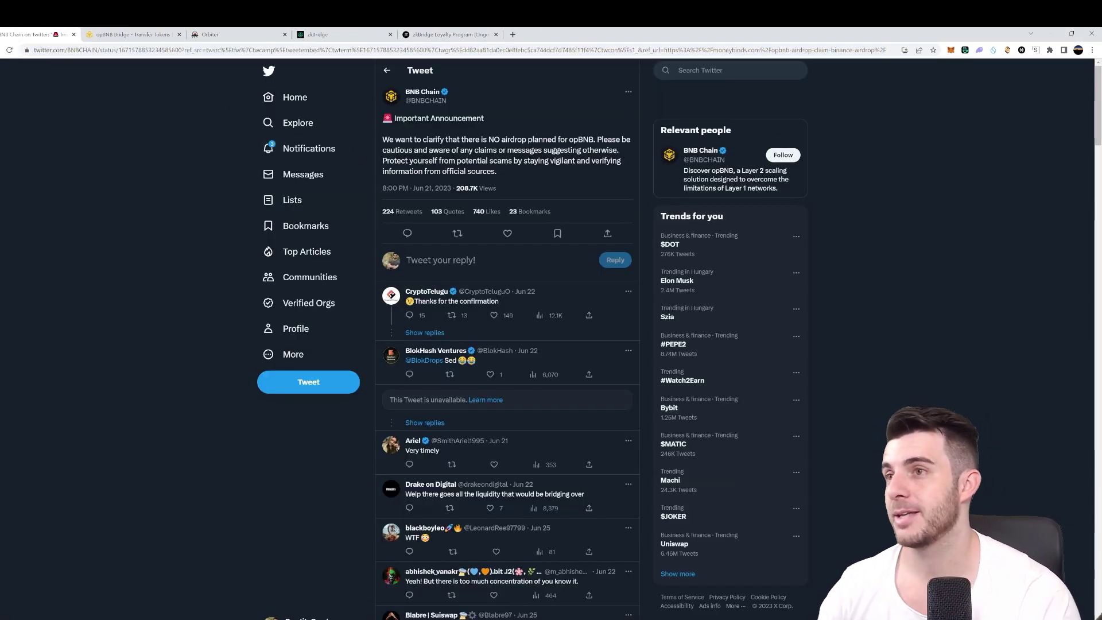
{"action": "left_click_drag", "start_coordinate": [438, 140], "coordinate": [570, 139]}
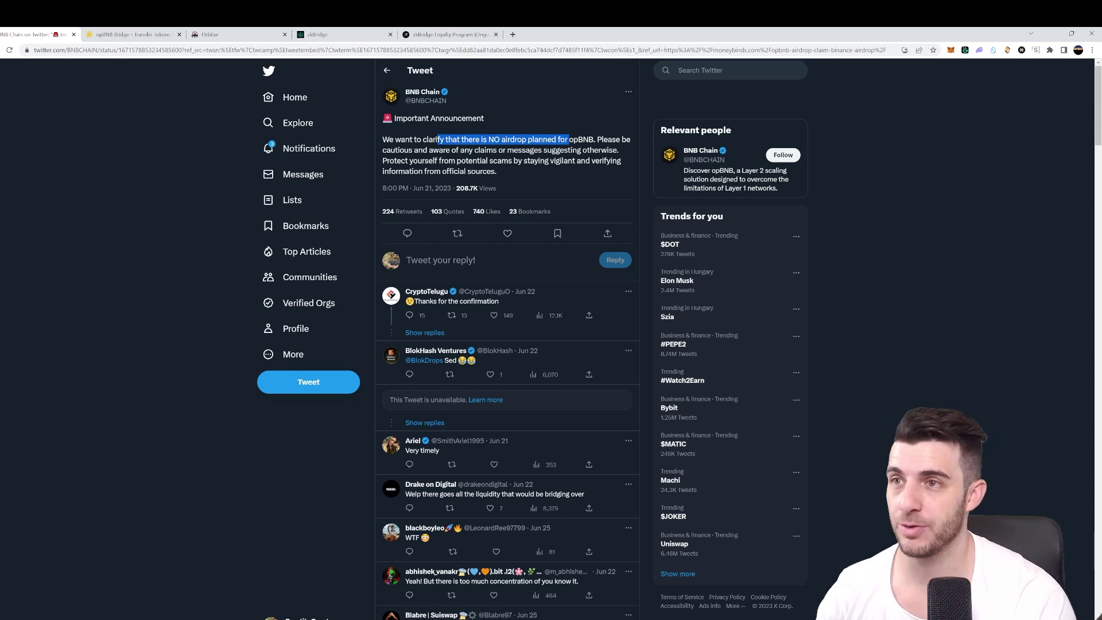
{"action": "left_click", "coordinate": [513, 158]}
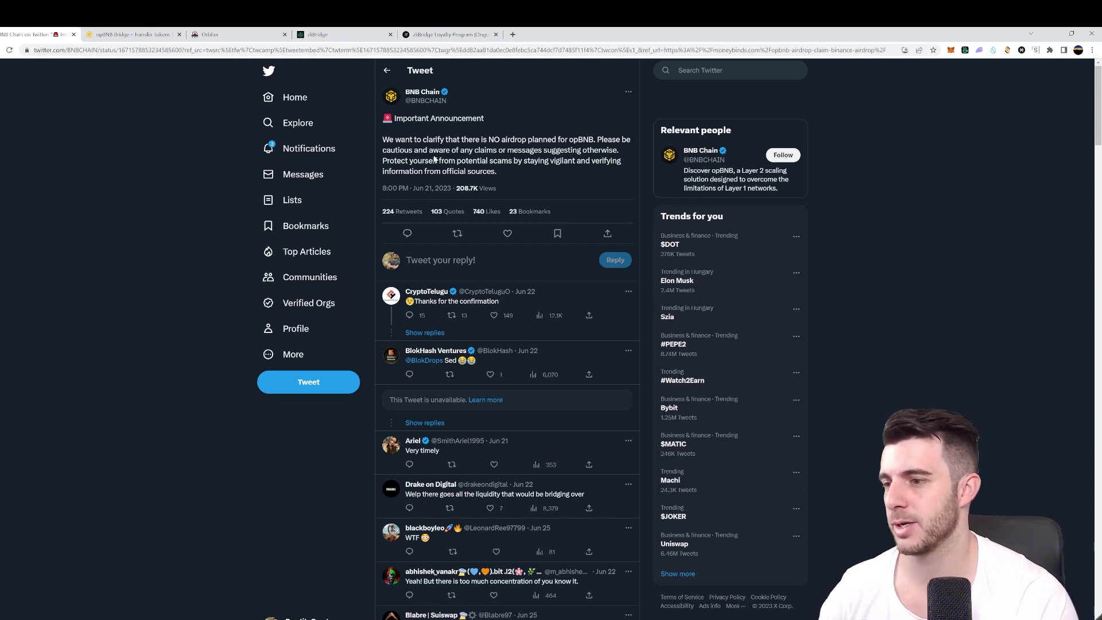
{"action": "key", "text": "ctrl+w"}
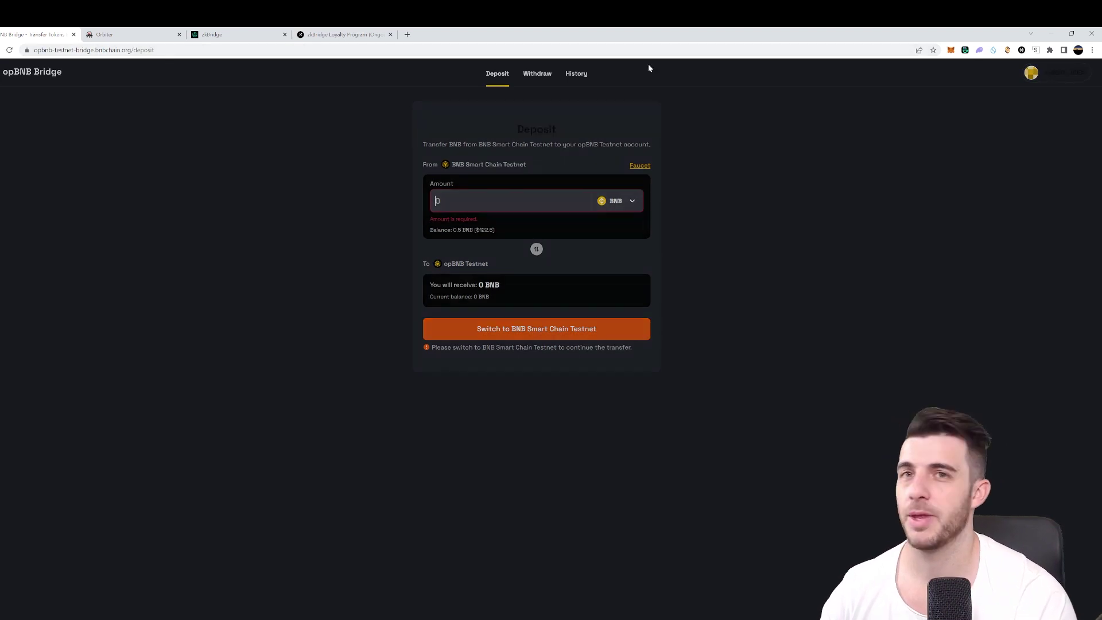
- Disconnect the wallet and reconnect MetaMask, switching to BNB Smart Chain Testnet
{"action": "left_click", "coordinate": [1053, 72]}
{"action": "left_click", "coordinate": [1007, 184]}
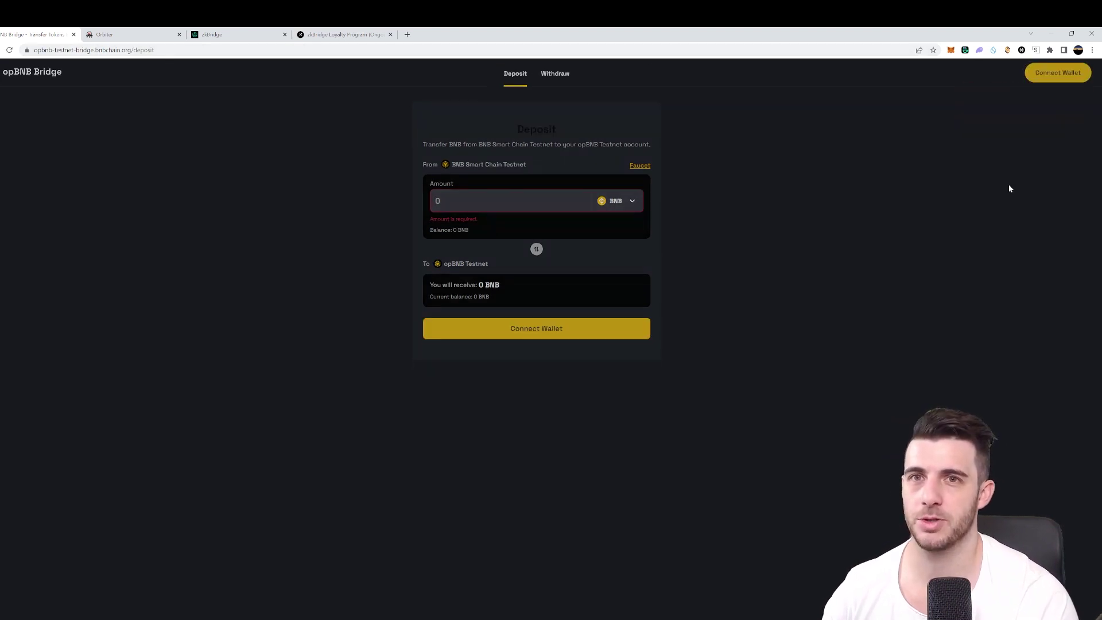
{"action": "left_click", "coordinate": [1053, 78]}
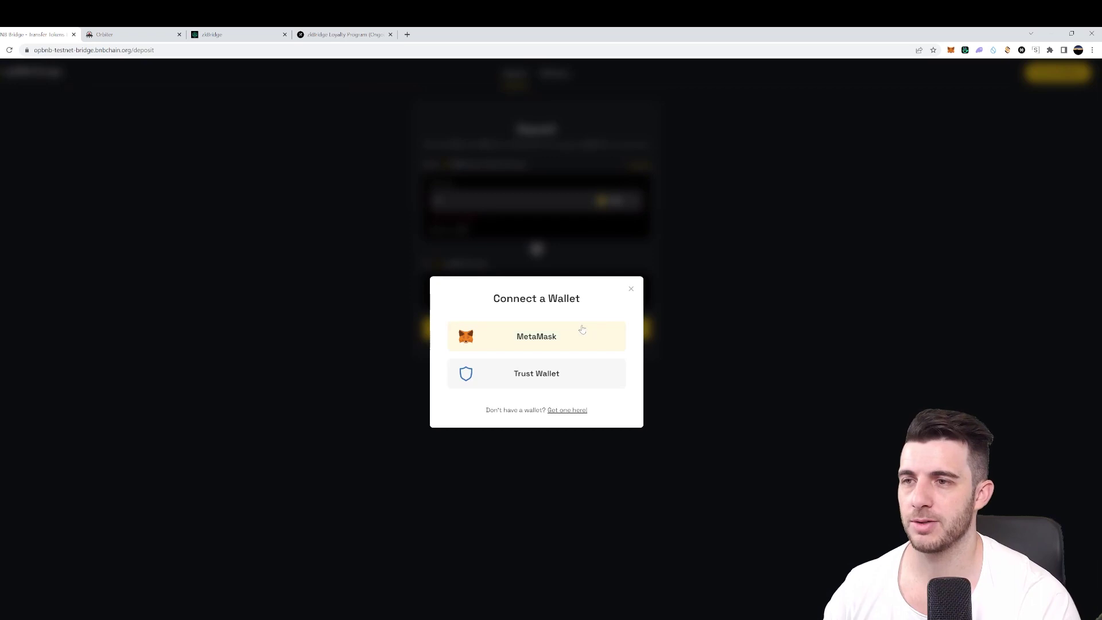
{"action": "left_click", "coordinate": [604, 324]}
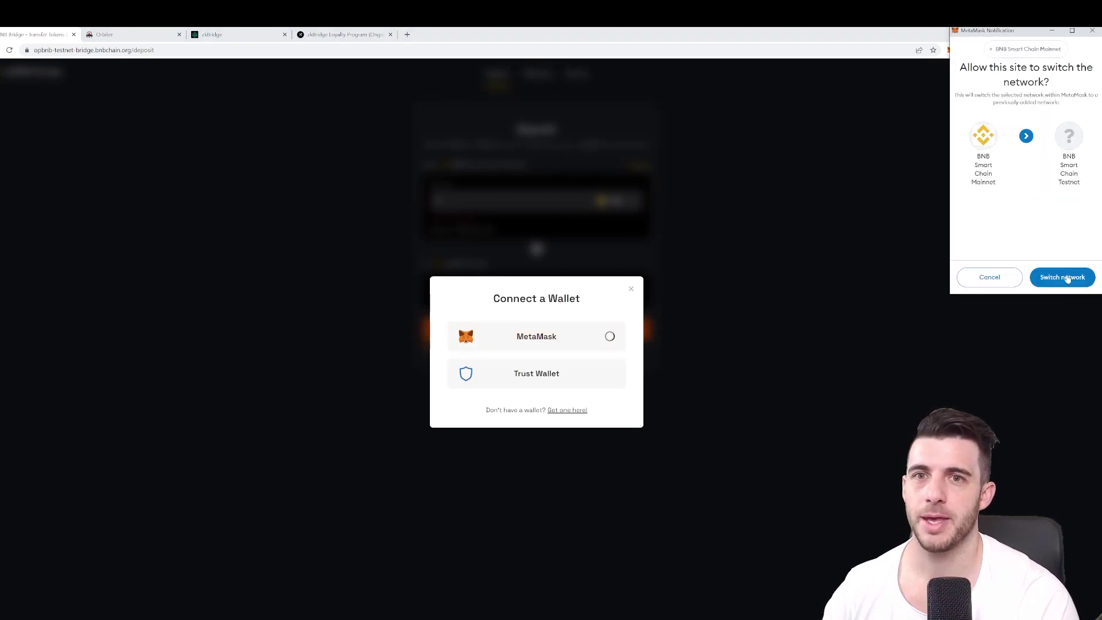
{"action": "left_click", "coordinate": [1067, 277]}
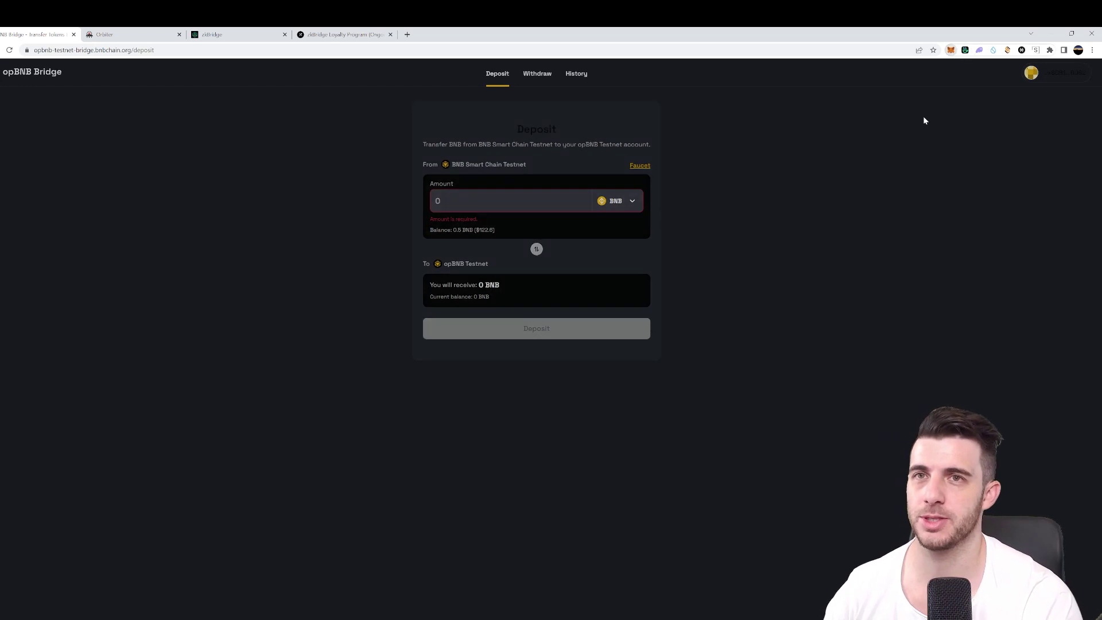
- Confirm the wallet shows a 0.5 BNB balance, then bring up Discord's testnet-faucet channel
{"action": "left_click", "coordinate": [950, 50]}
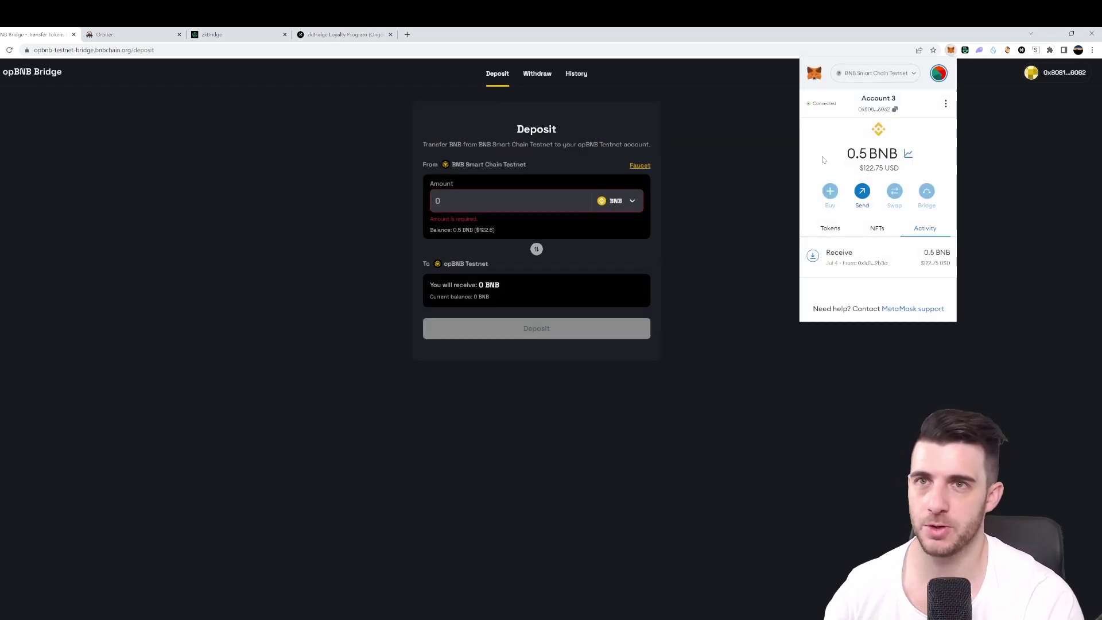
{"action": "left_click", "coordinate": [741, 274]}
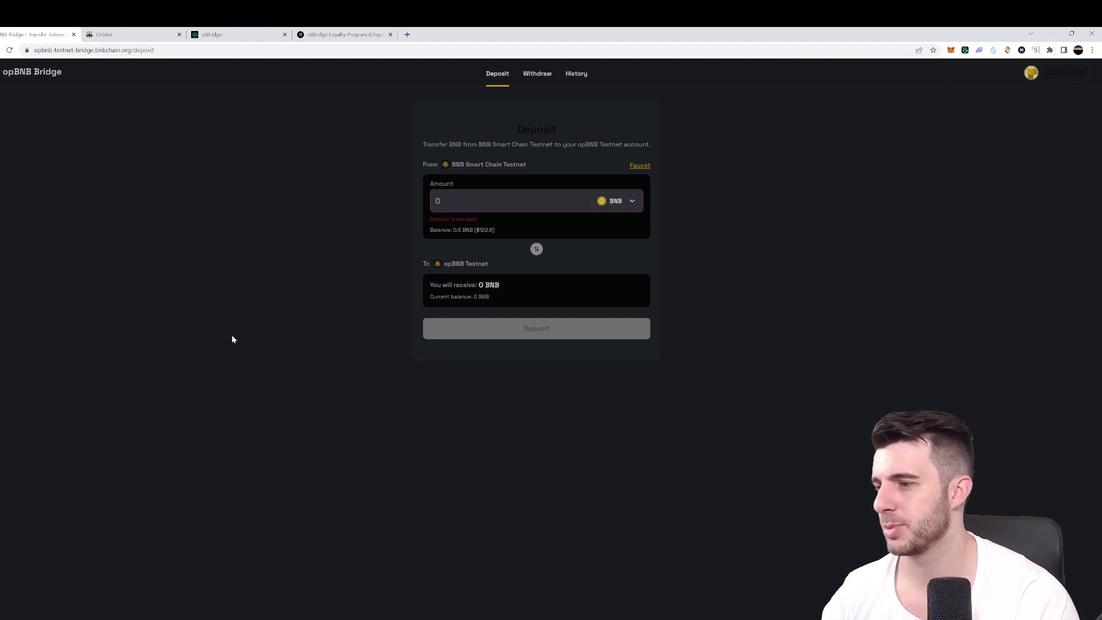
{"action": "key", "text": "alt+Tab"}
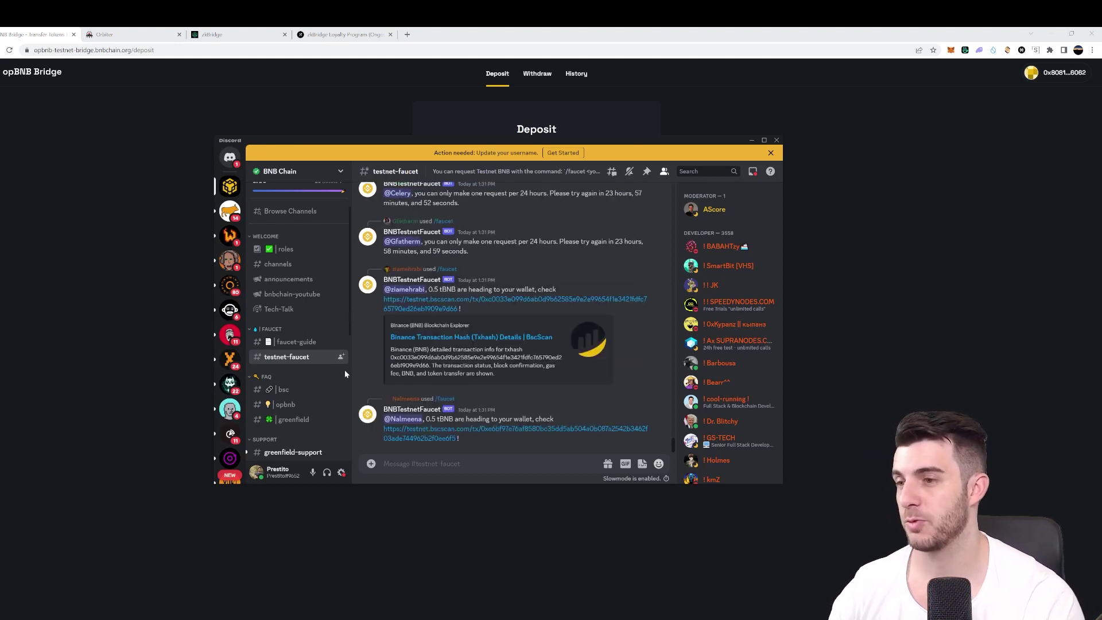
- Enter the /faucet command in #testnet-faucet, clear it unsent, and return to the bridge page
{"action": "type", "text": "/faucet"}
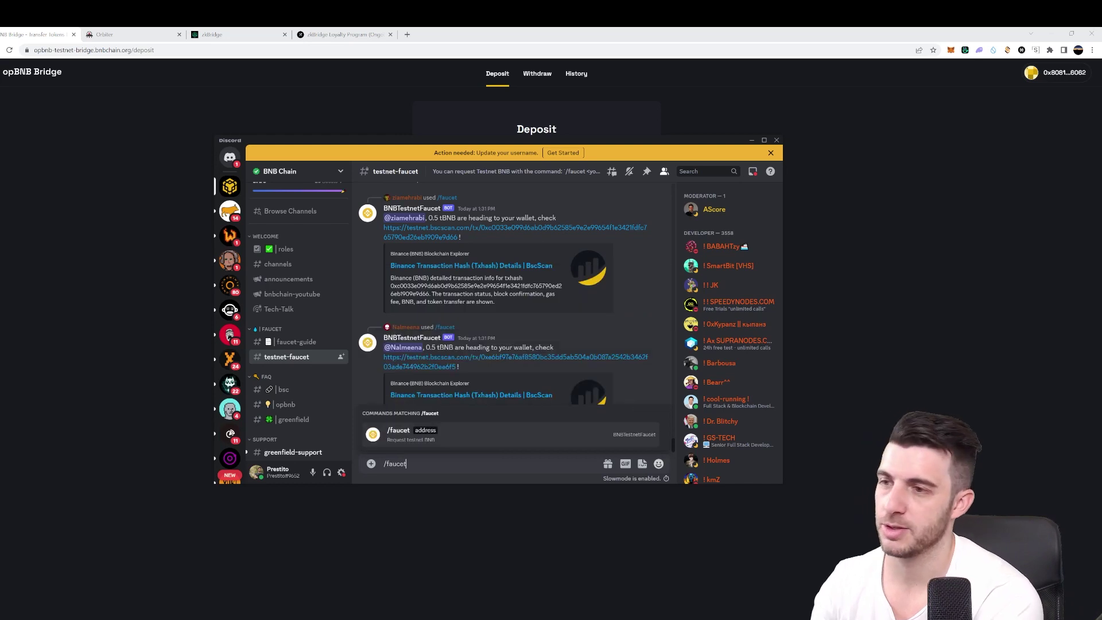
{"action": "key", "text": "Tab"}
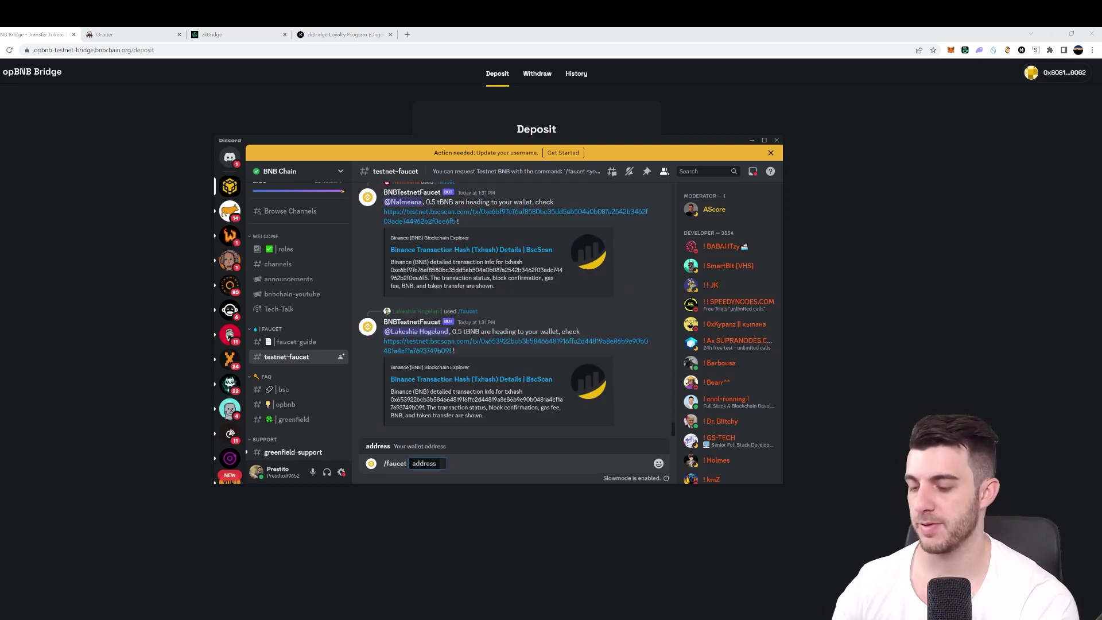
{"action": "key", "text": "ctrl+a"}
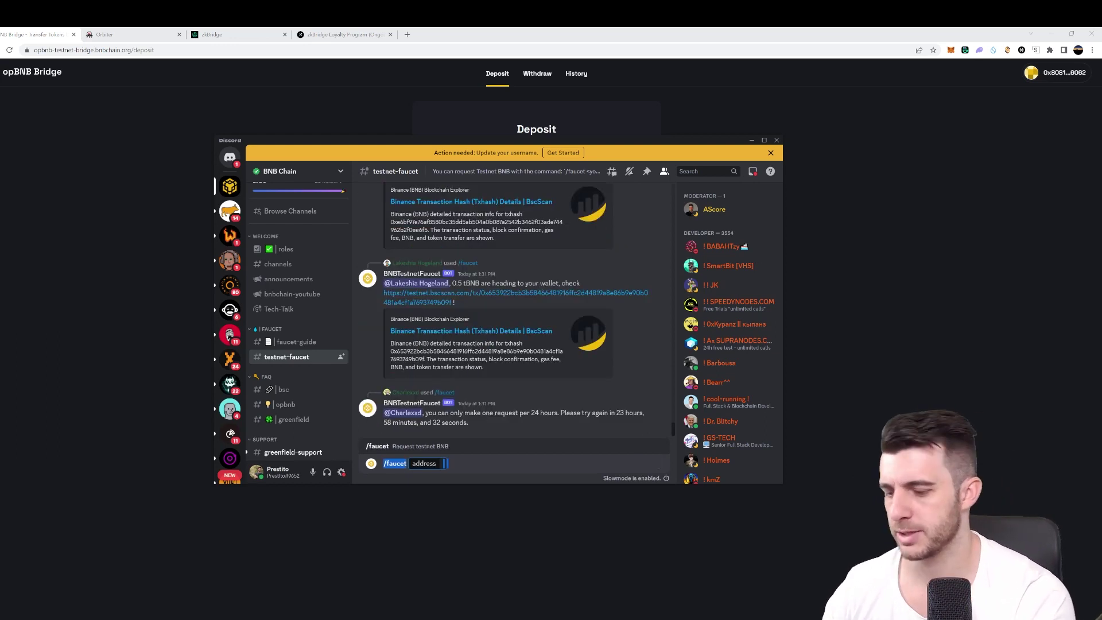
{"action": "key", "text": "BackSpace"}
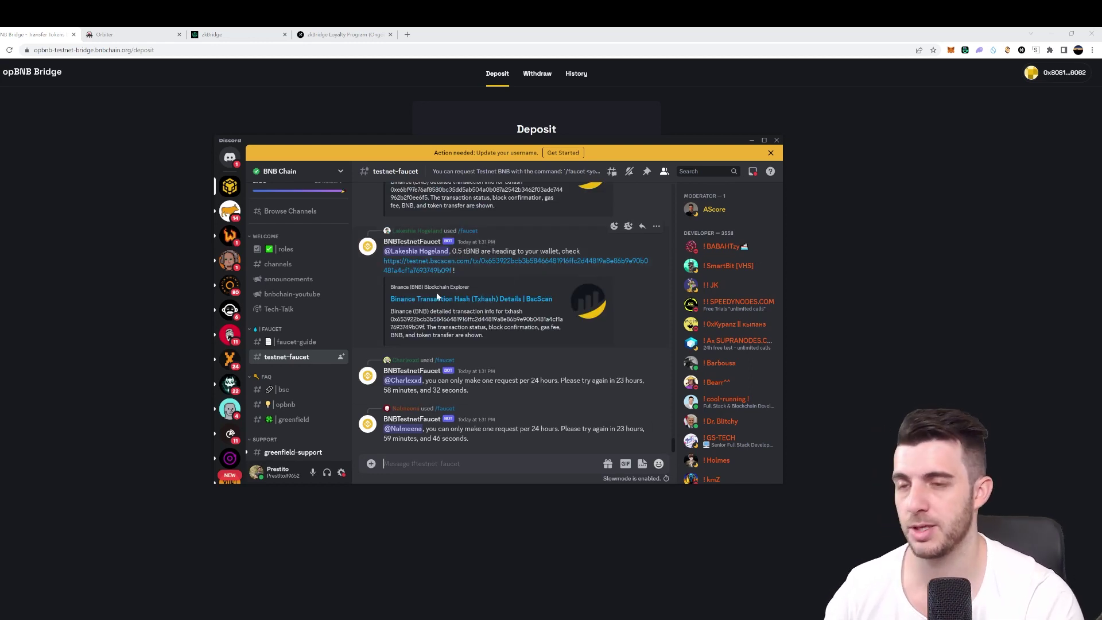
{"action": "left_click", "coordinate": [151, 205]}
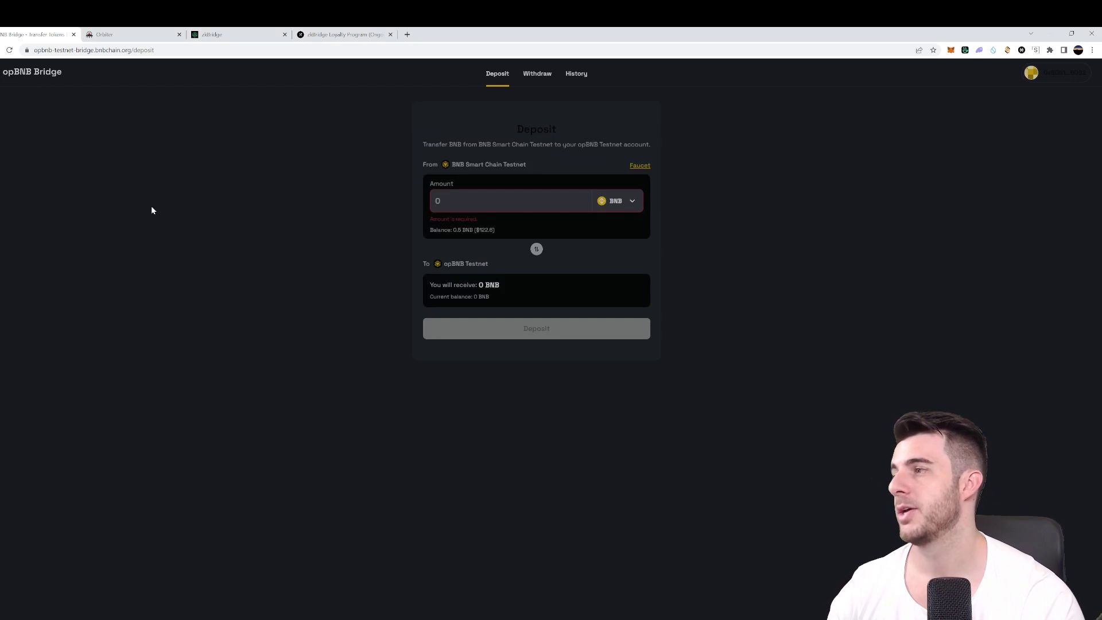
- Check the wallet balance and deposit 0.2 BNB from BNB Smart Chain Testnet to opBNB Testnet
{"action": "left_click", "coordinate": [950, 51]}
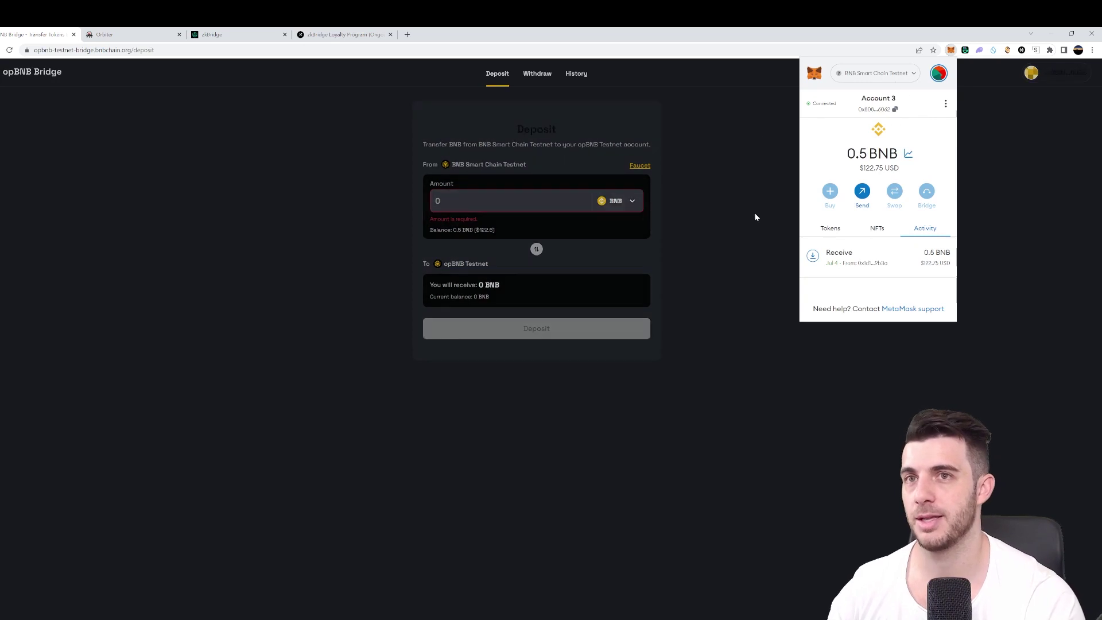
{"action": "left_click", "coordinate": [733, 169]}
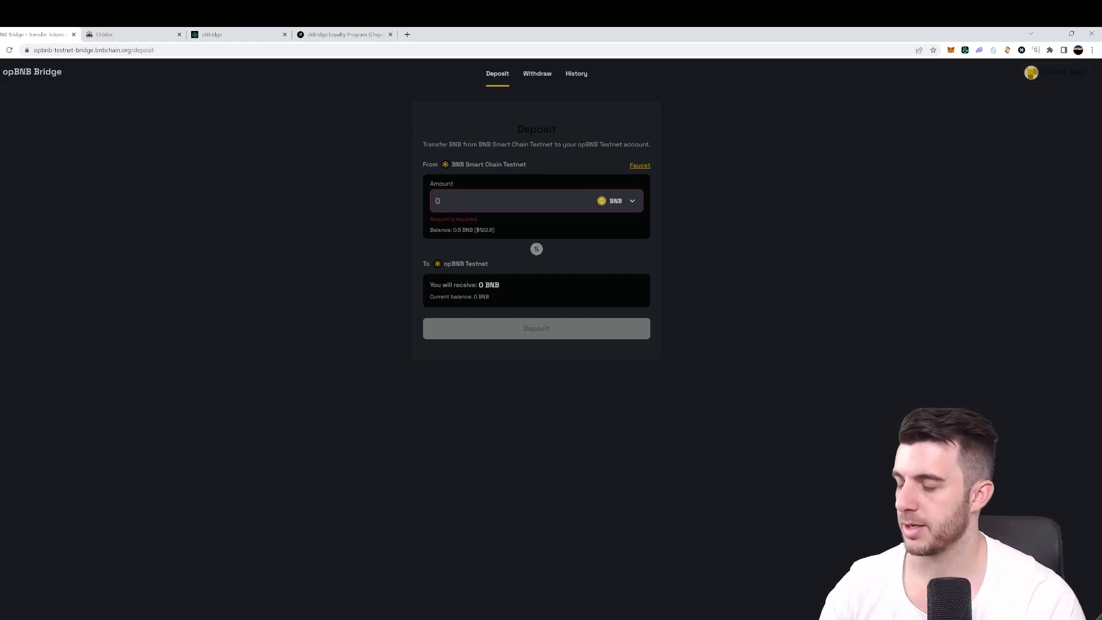
{"action": "type", "text": "0.2"}
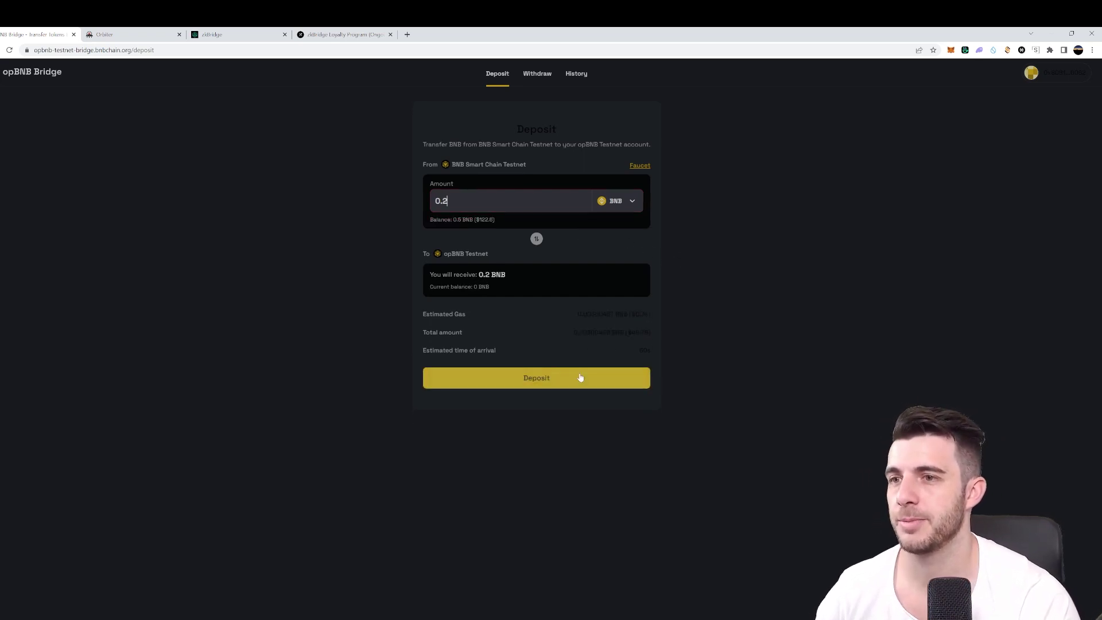
{"action": "left_click", "coordinate": [563, 376]}
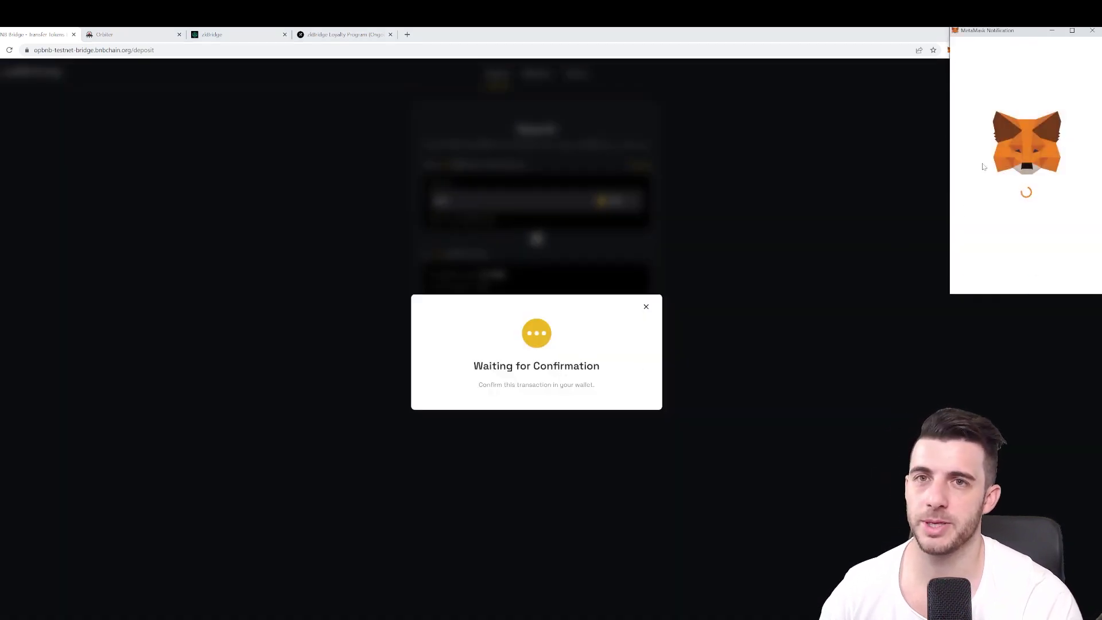
{"action": "scroll", "coordinate": [1041, 227], "scroll_direction": "down", "scroll_amount": 1}
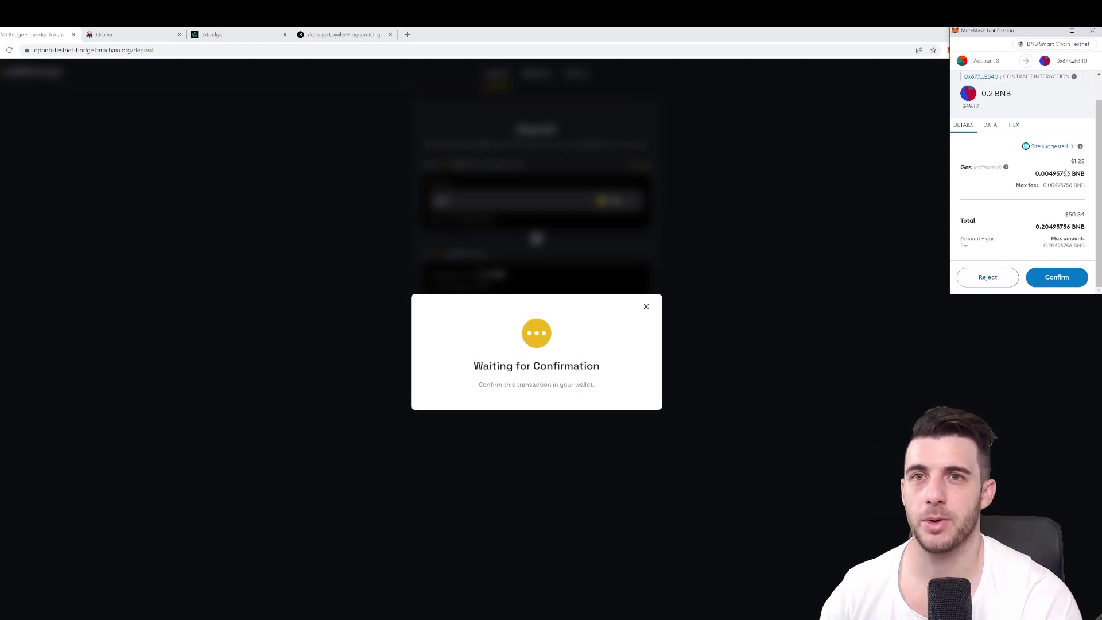
{"action": "left_click", "coordinate": [1066, 282]}
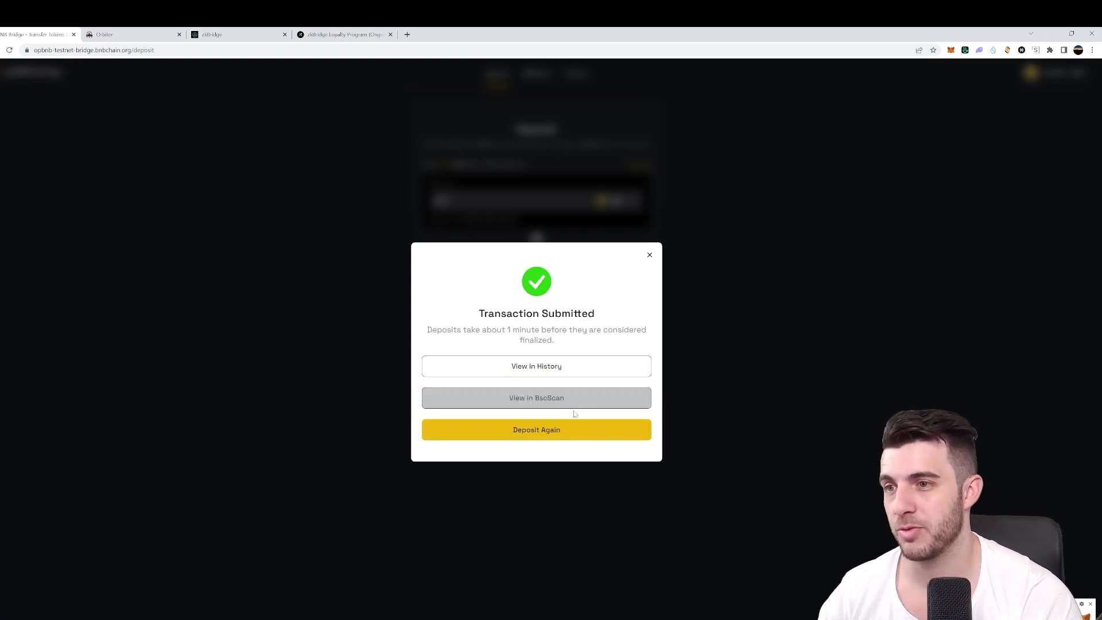
{"action": "left_click", "coordinate": [649, 254]}
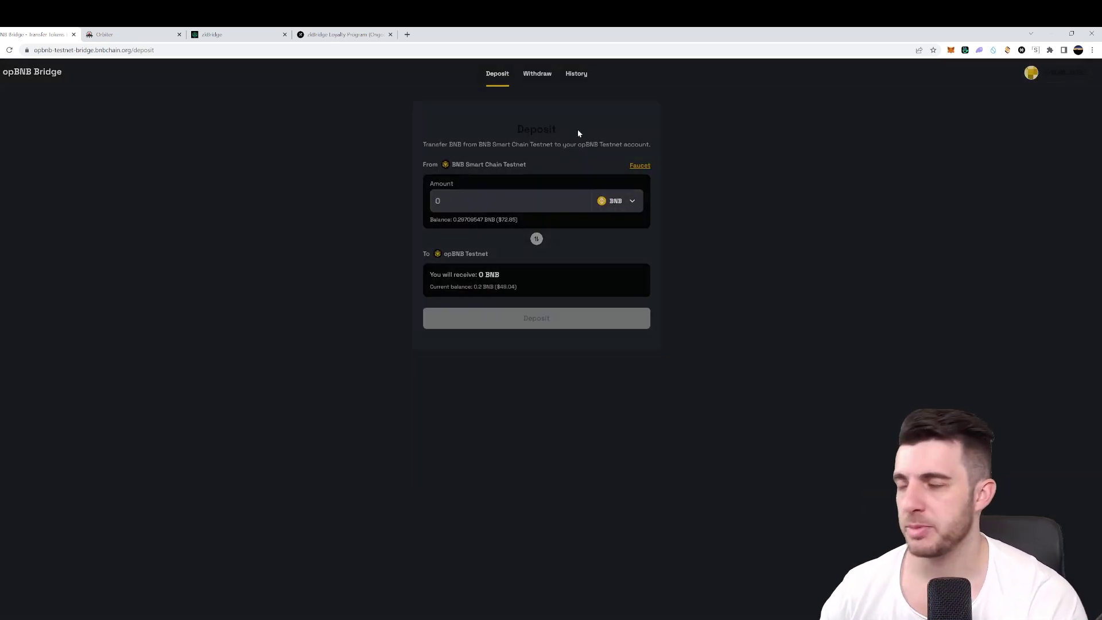
- Switch to opBNB Testnet and withdraw 0.1 BNB to BNB Smart Chain Testnet, then go to Orbiter
{"action": "left_click", "coordinate": [546, 78]}
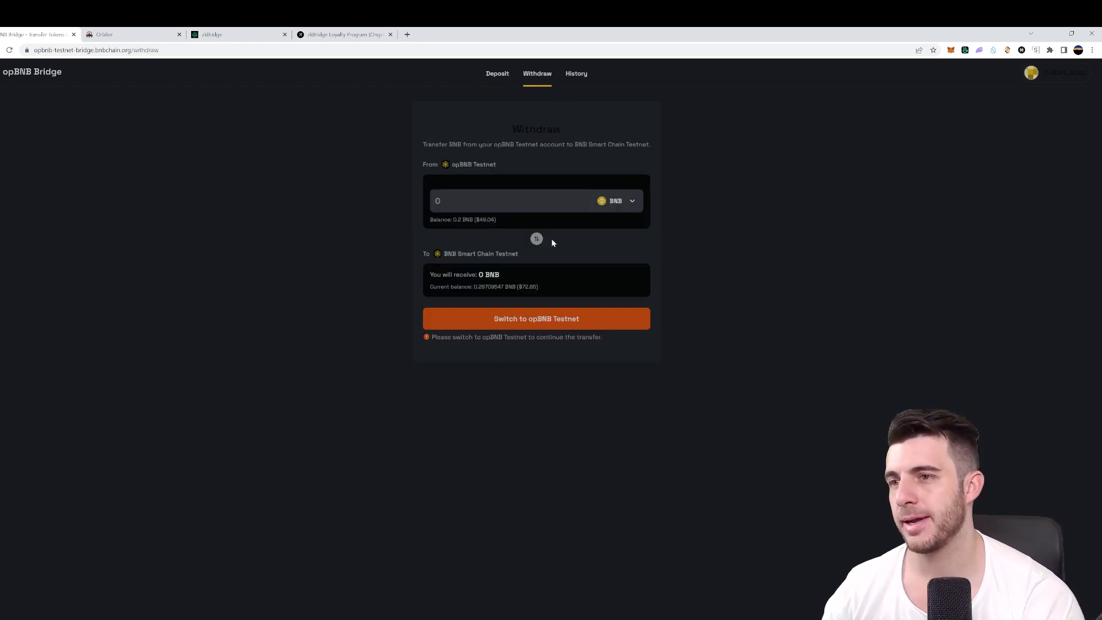
{"action": "left_click", "coordinate": [552, 320]}
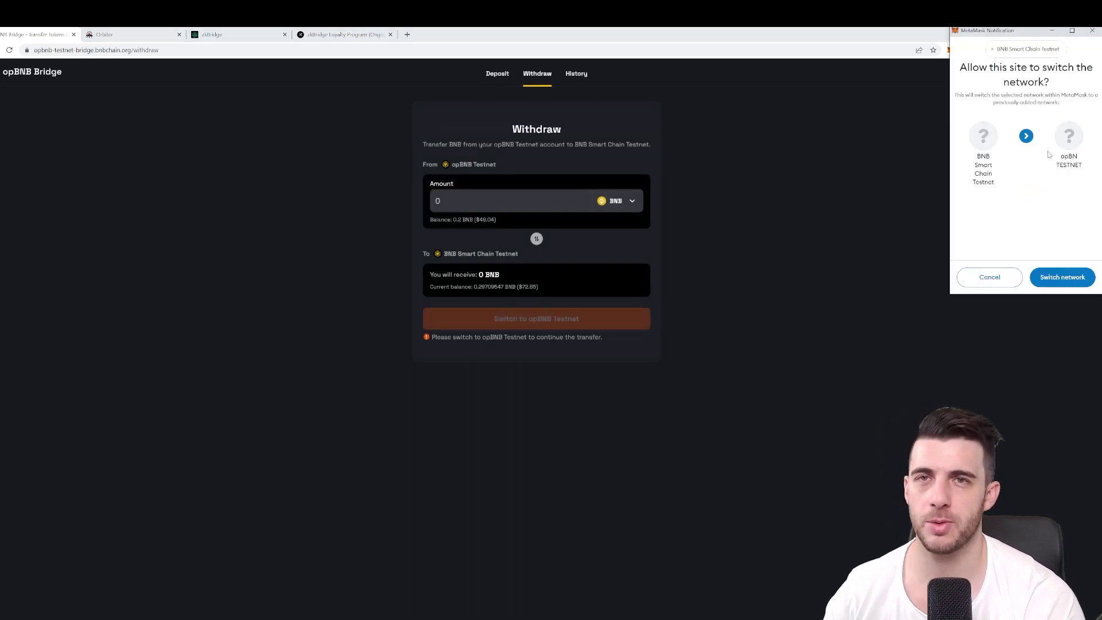
{"action": "left_click", "coordinate": [1059, 276]}
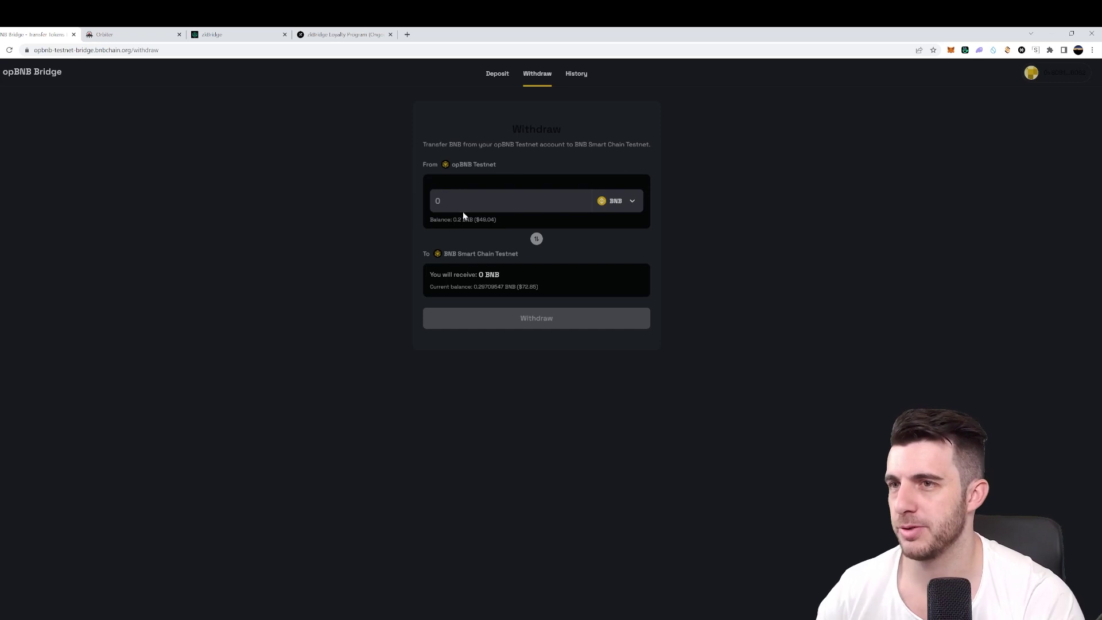
{"action": "left_click", "coordinate": [500, 201]}
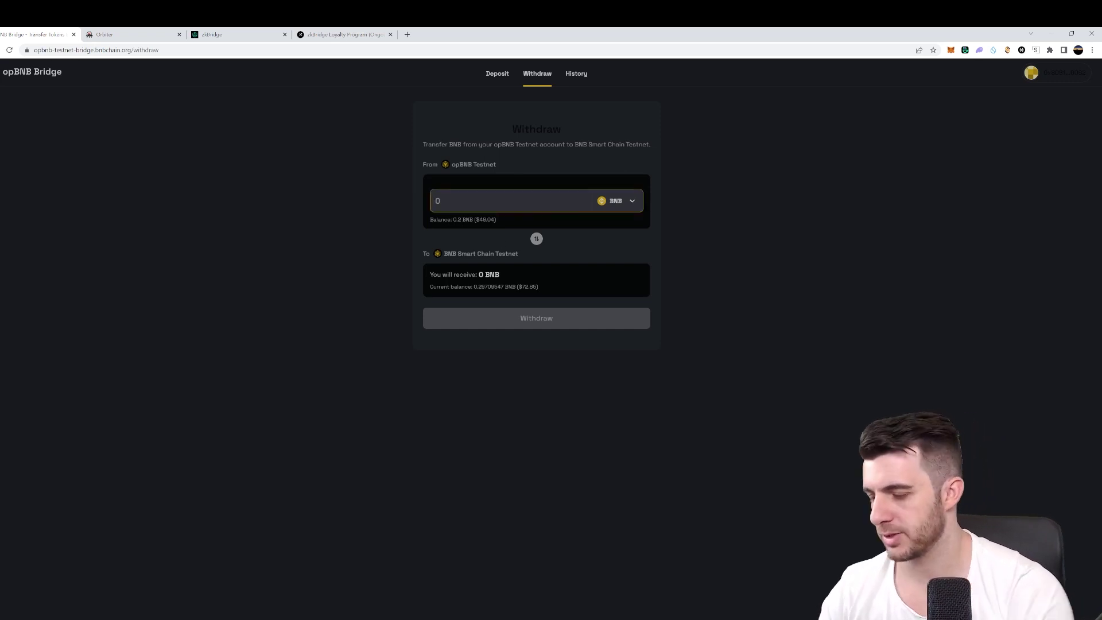
{"action": "type", "text": "0.1"}
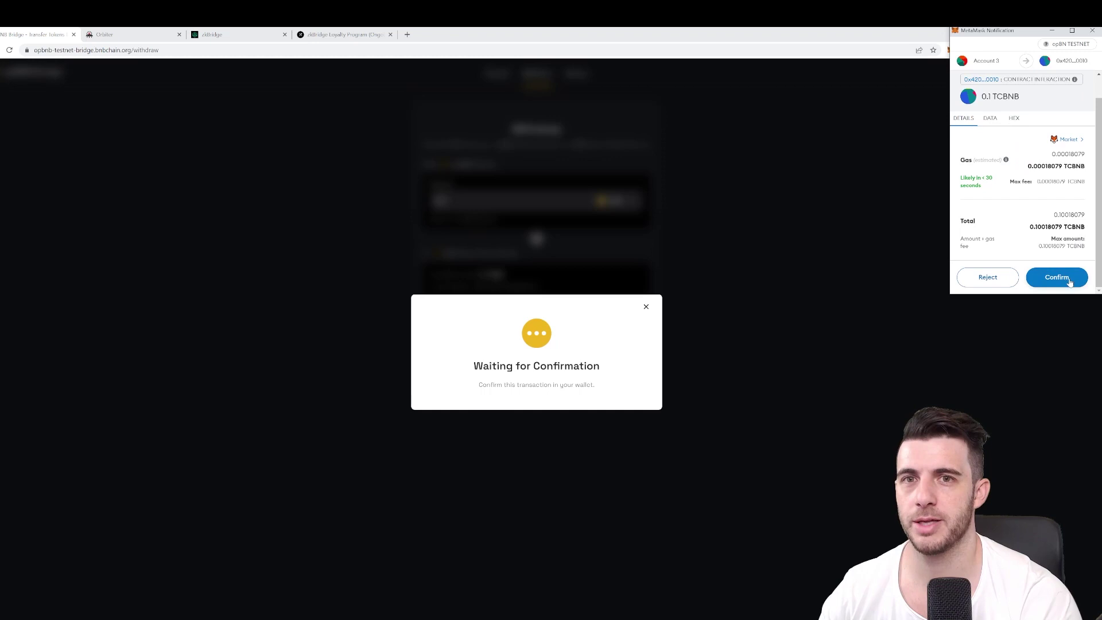
{"action": "left_click", "coordinate": [1069, 282]}
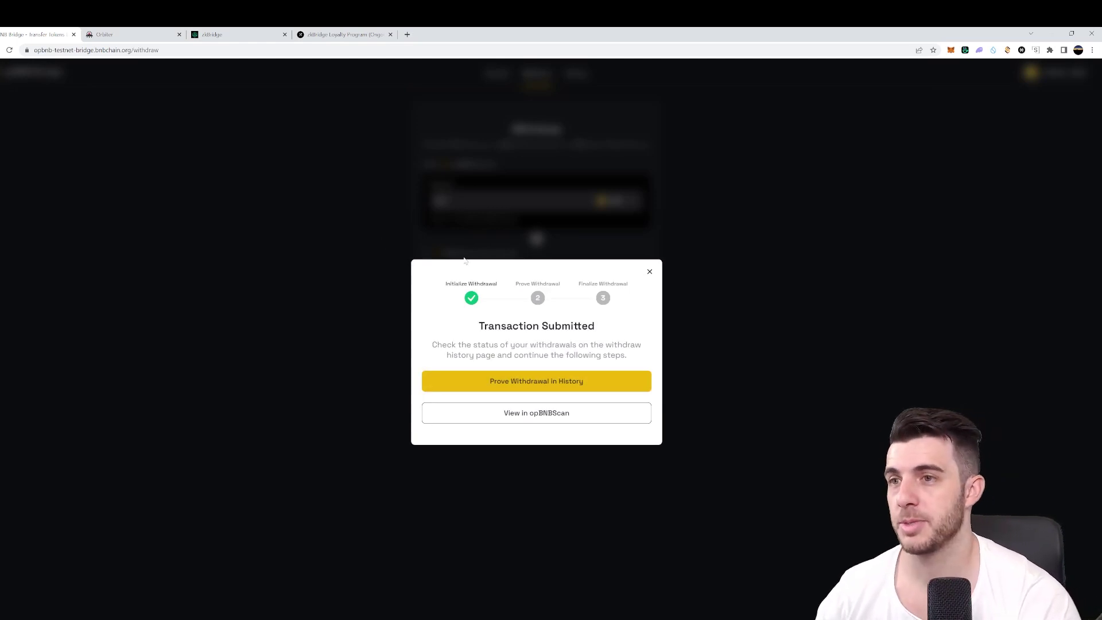
{"action": "key", "text": "ctrl+Tab"}
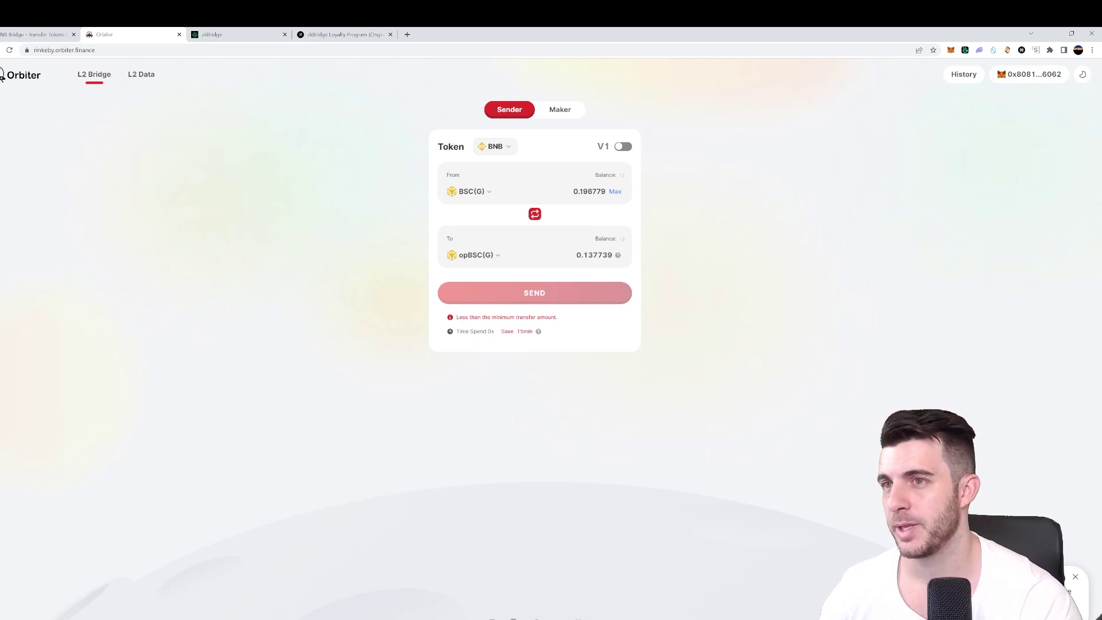
{"action": "double_click", "coordinate": [589, 191]}
{"action": "type", "text": "0.5"}
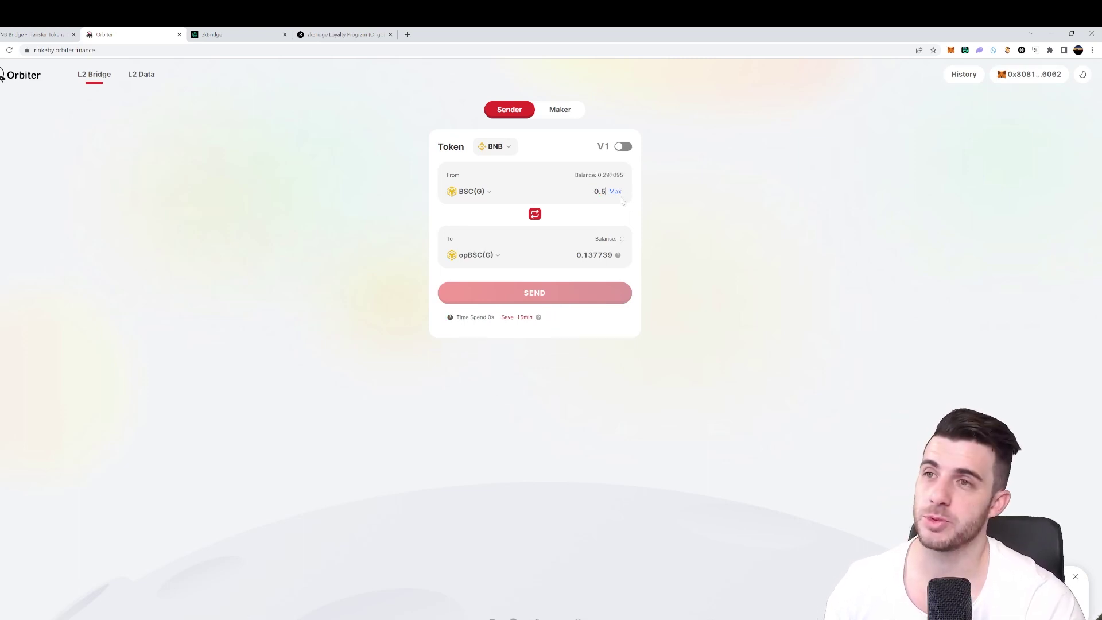
{"action": "left_click", "coordinate": [606, 193]}
{"action": "key", "text": "BackSpace"}
{"action": "type", "text": "4"}
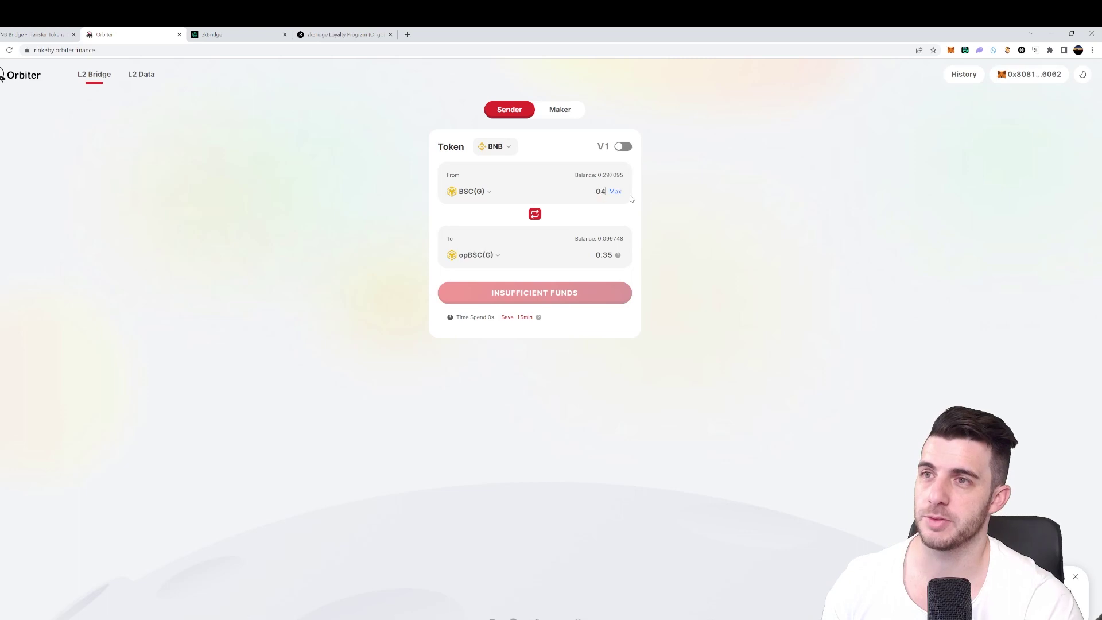
{"action": "key", "text": "BackSpace"}
{"action": "type", "text": ".2"}
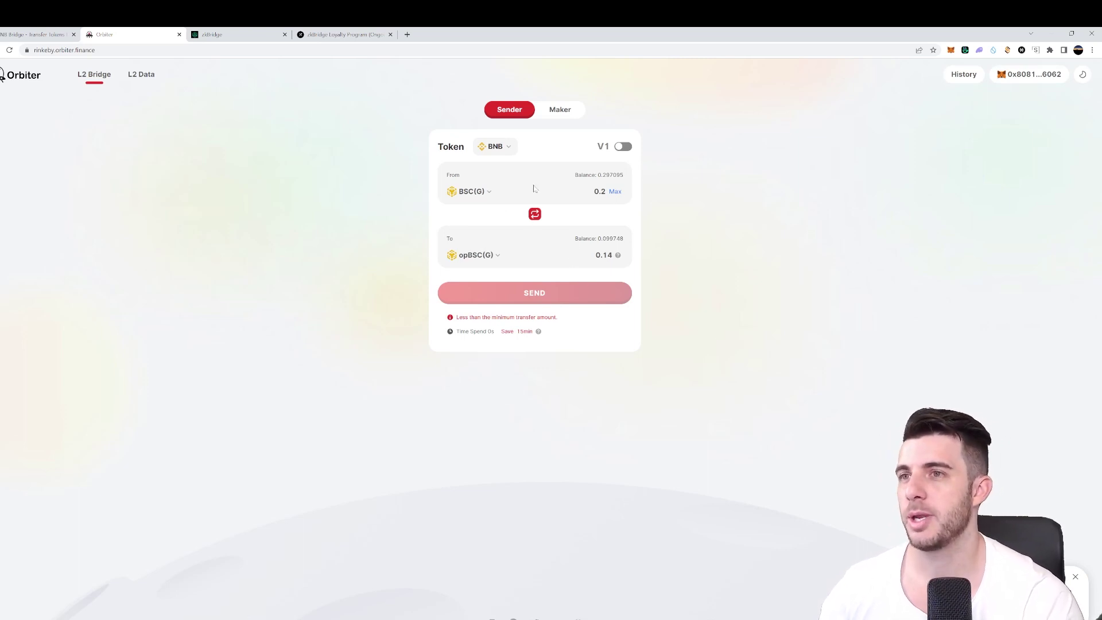
{"action": "left_click", "coordinate": [615, 196]}
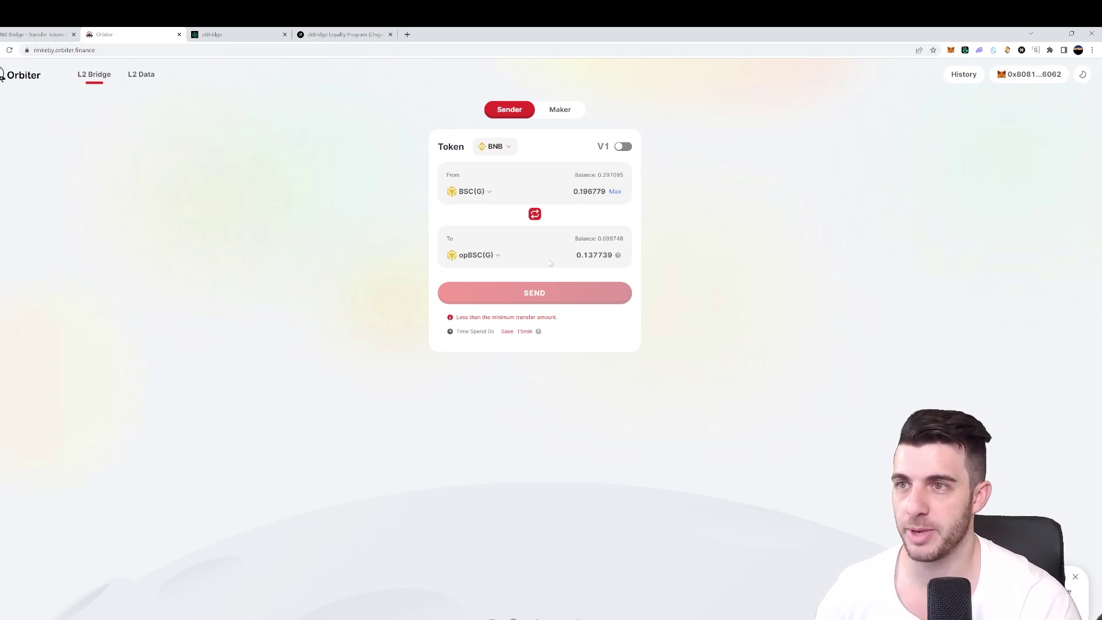
- Close Orbiter and claim the 'zkBridge on opBNB' test NFT from zkBridge's NFT Faucet on BNB Chain
{"action": "middle_click", "coordinate": [138, 33]}
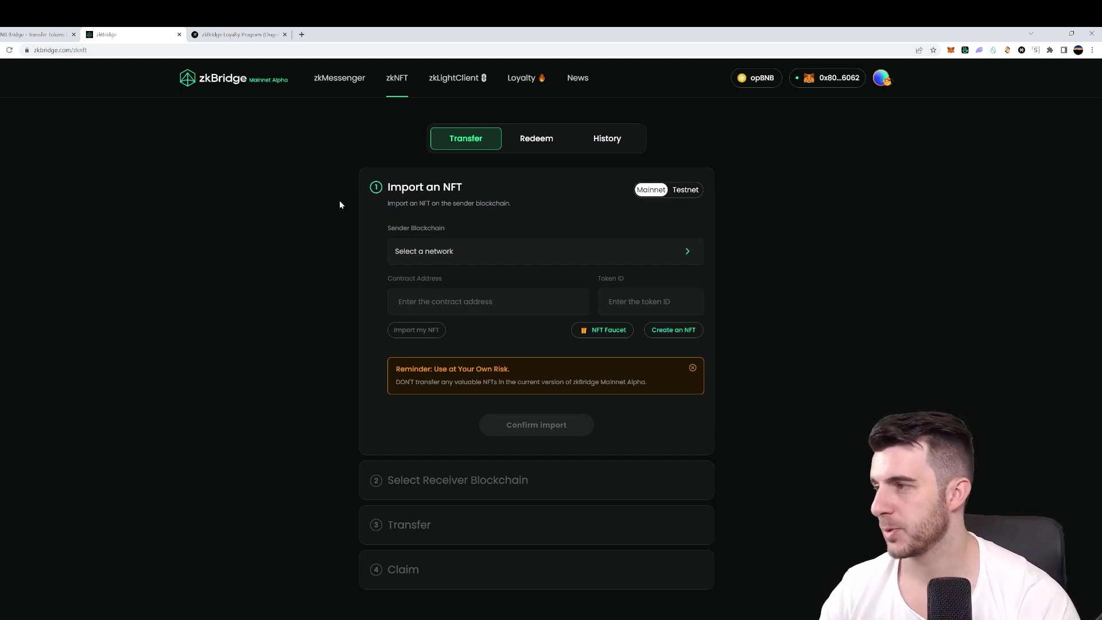
{"action": "left_click", "coordinate": [603, 329]}
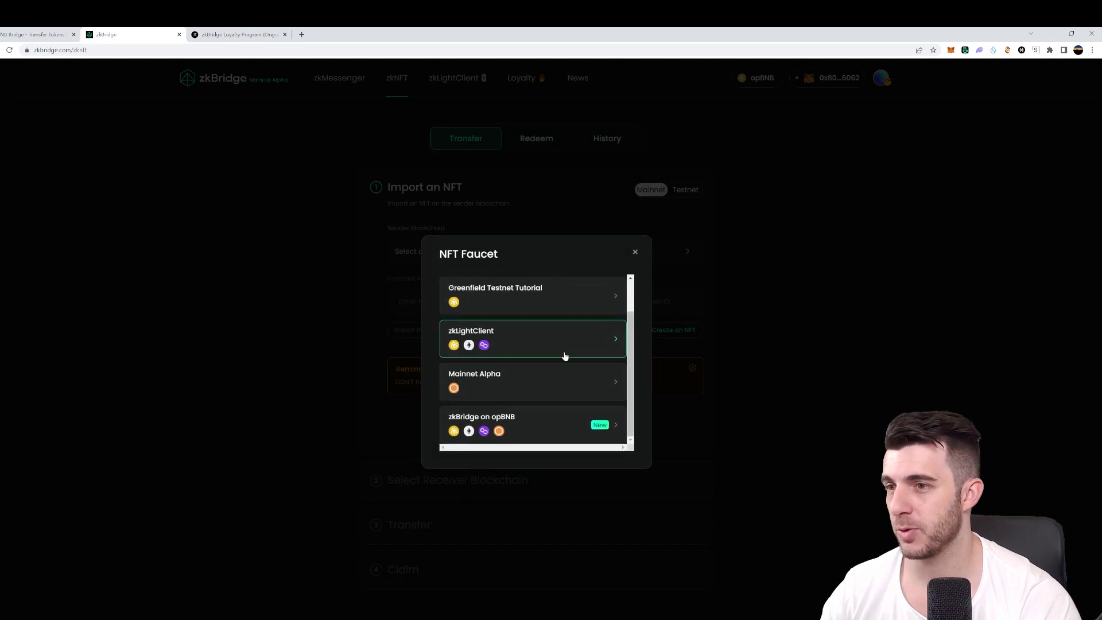
{"action": "left_click", "coordinate": [549, 430]}
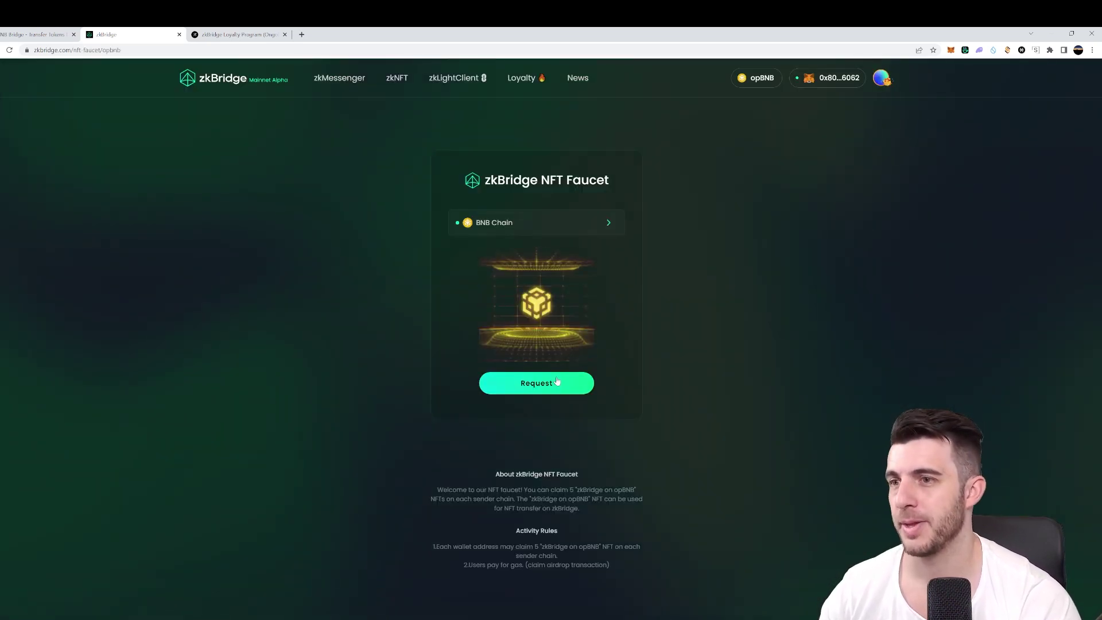
{"action": "left_click", "coordinate": [556, 382]}
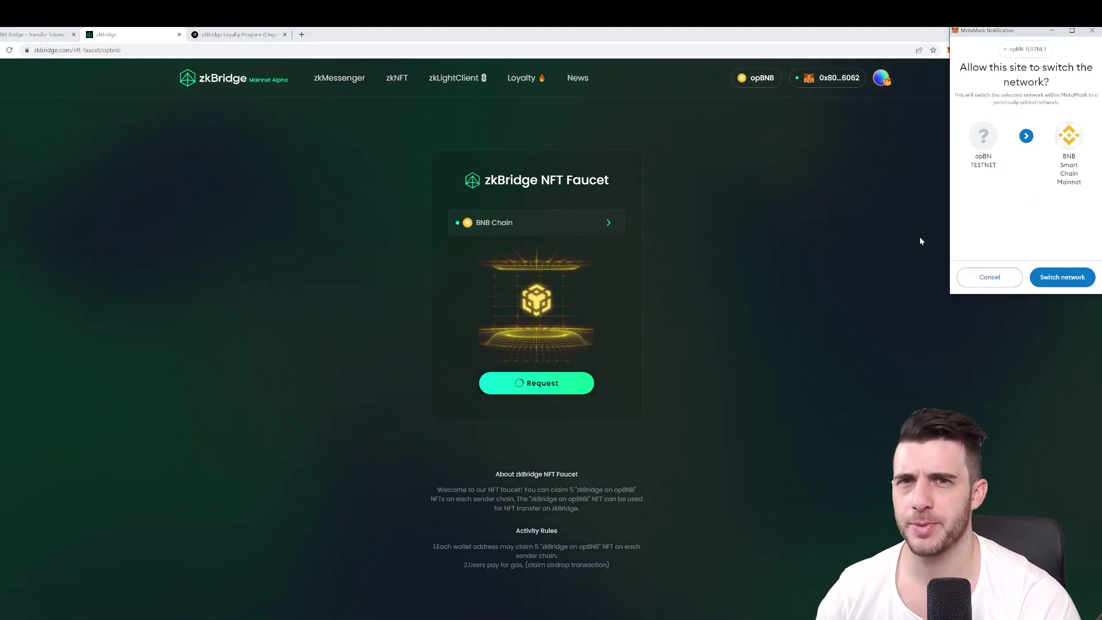
{"action": "left_click", "coordinate": [1062, 277]}
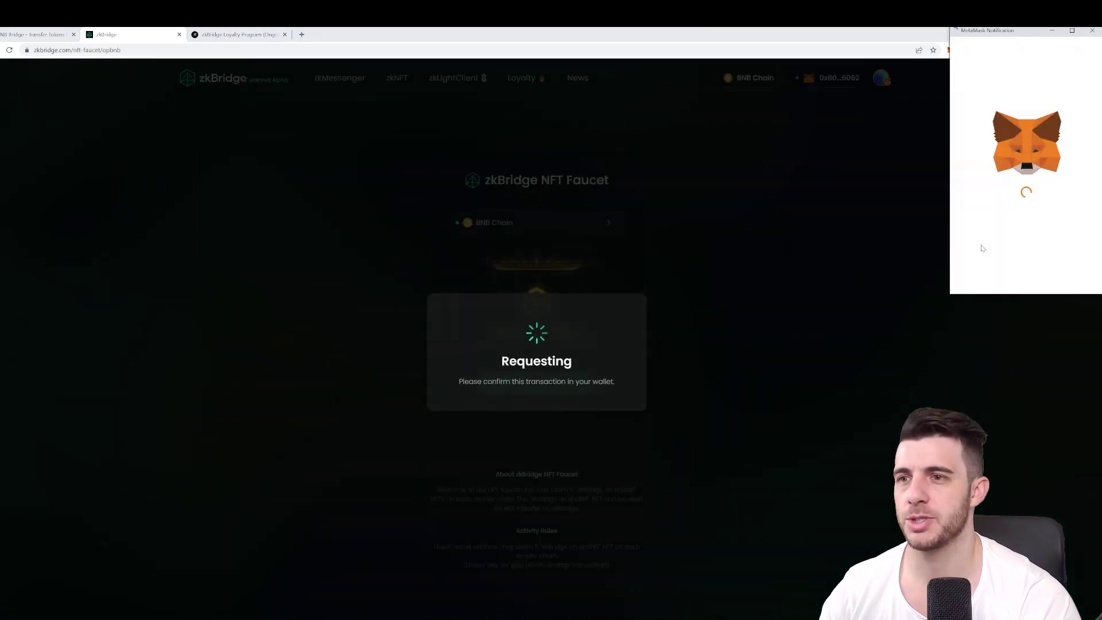
{"action": "left_click", "coordinate": [1056, 277]}
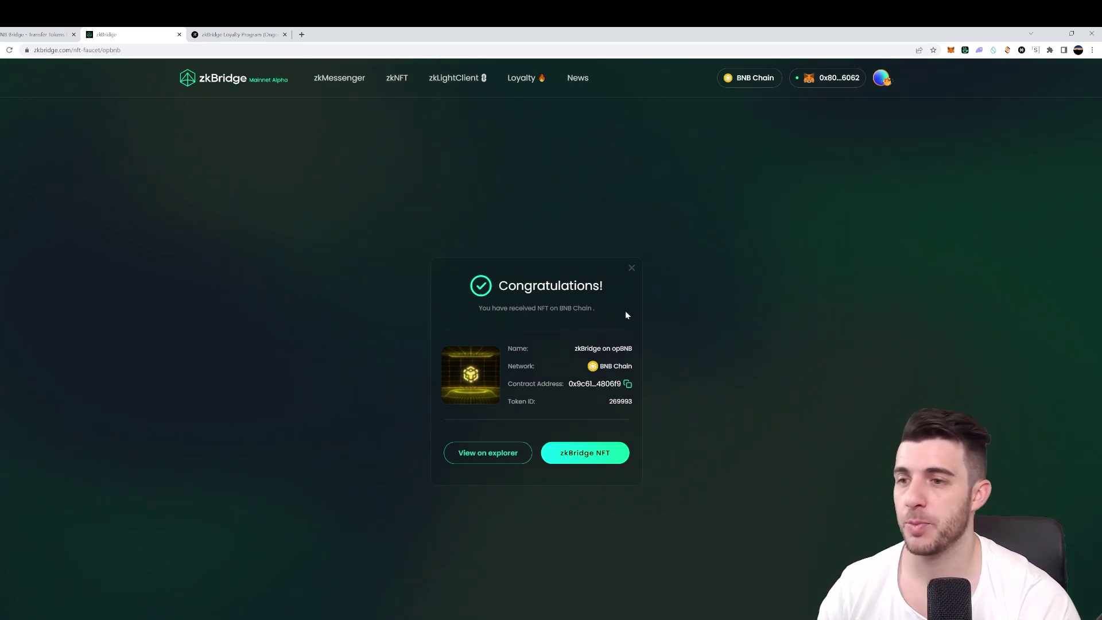
- Import the newly claimed zkBridge on opBNB NFT (token ID 269993) into the bridge form
{"action": "left_click", "coordinate": [612, 460]}
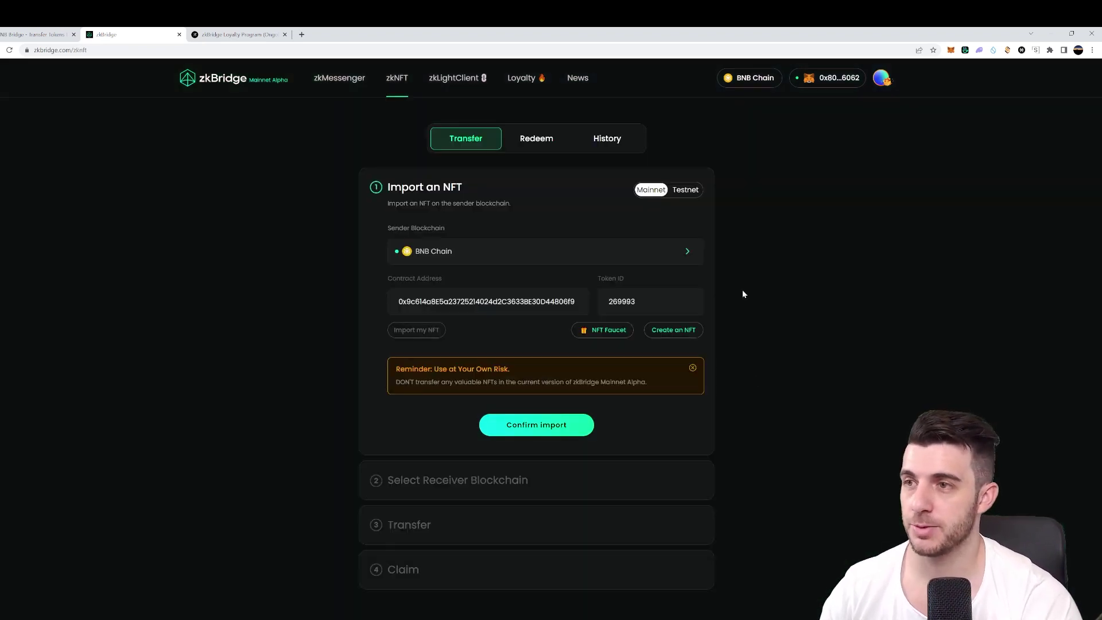
{"action": "left_click", "coordinate": [546, 432]}
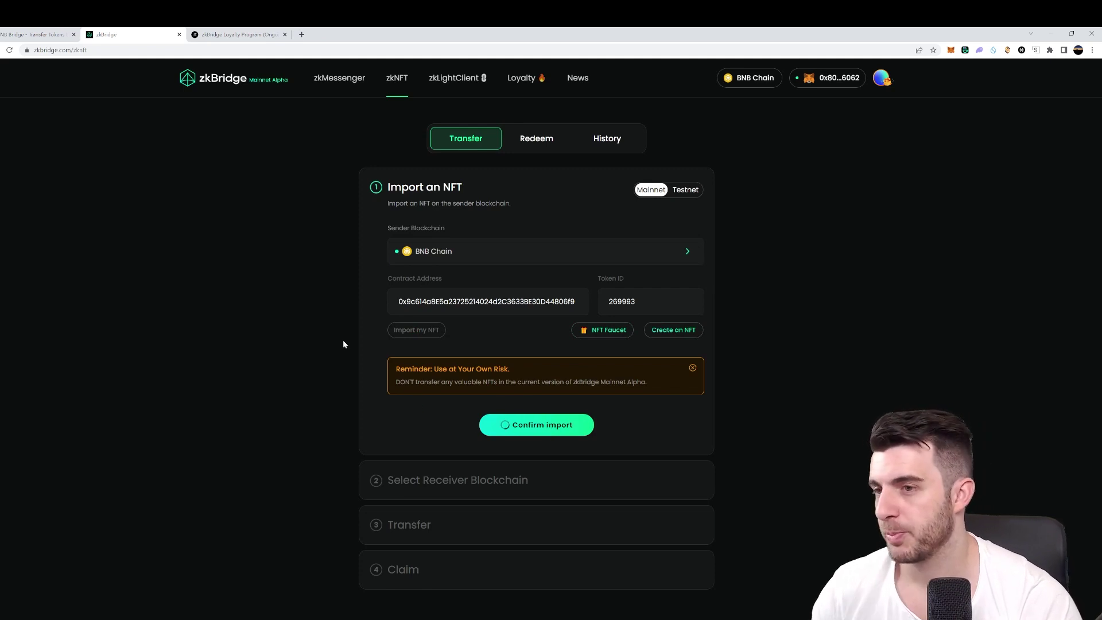
{"action": "left_click", "coordinate": [601, 277]}
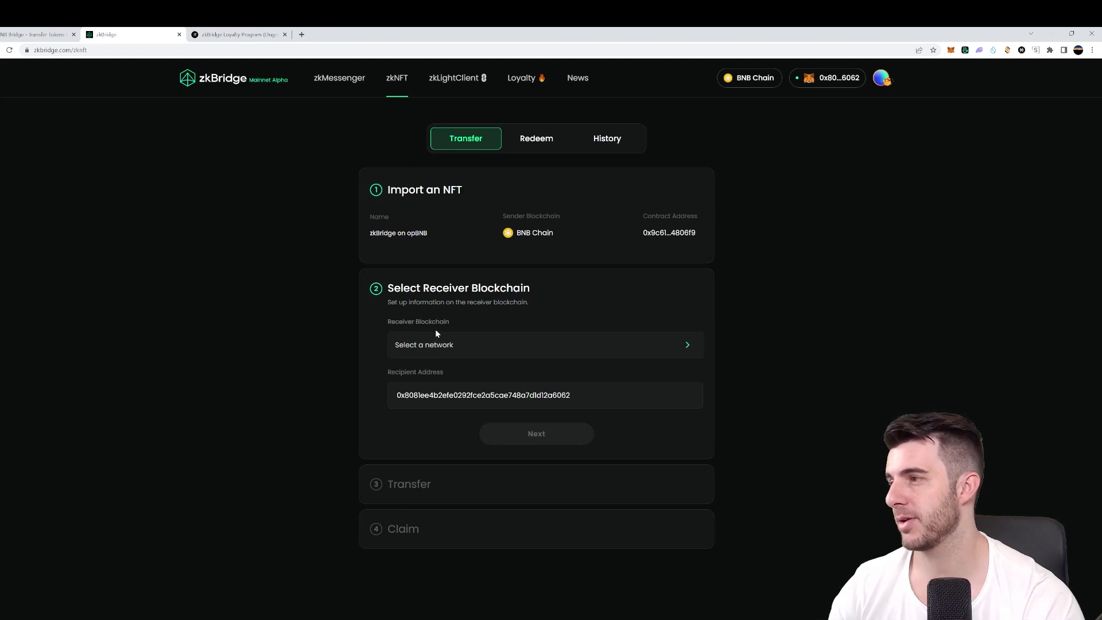
- Set opBNB as the receiver blockchain and approve the NFT in MetaMask
{"action": "left_click", "coordinate": [492, 344]}
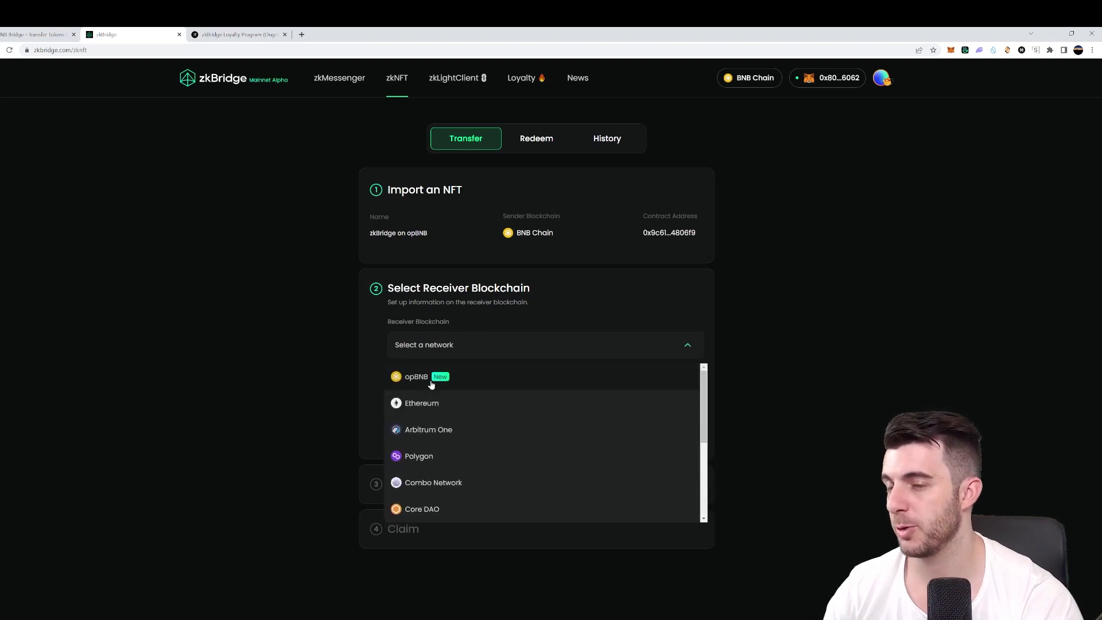
{"action": "left_click", "coordinate": [429, 381]}
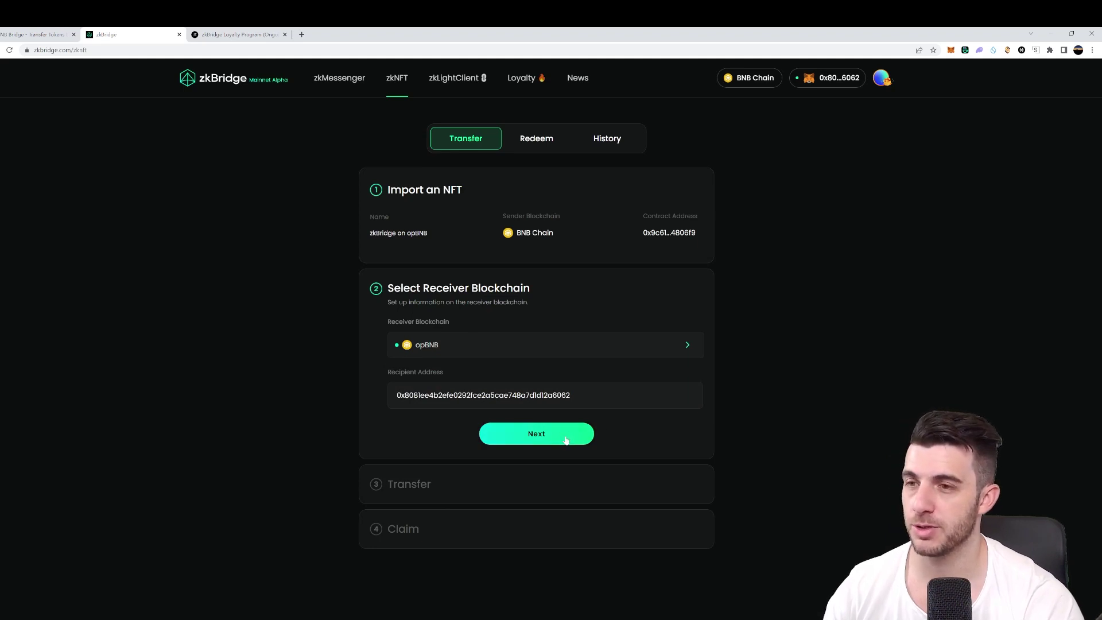
{"action": "left_click", "coordinate": [585, 438]}
{"action": "left_click", "coordinate": [505, 402]}
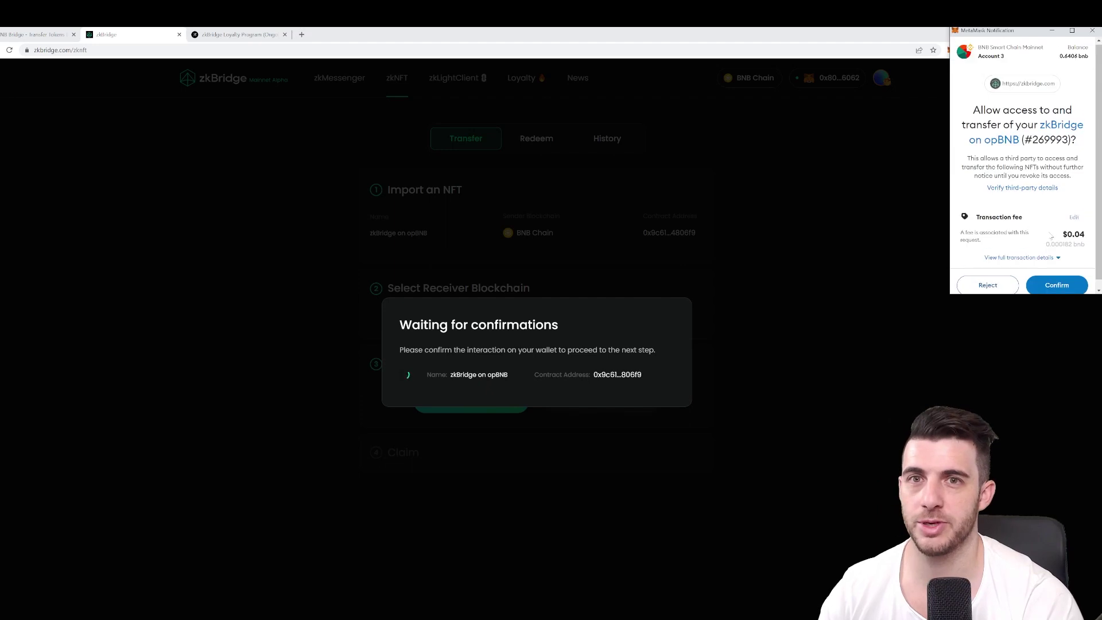
{"action": "left_click", "coordinate": [1059, 284]}
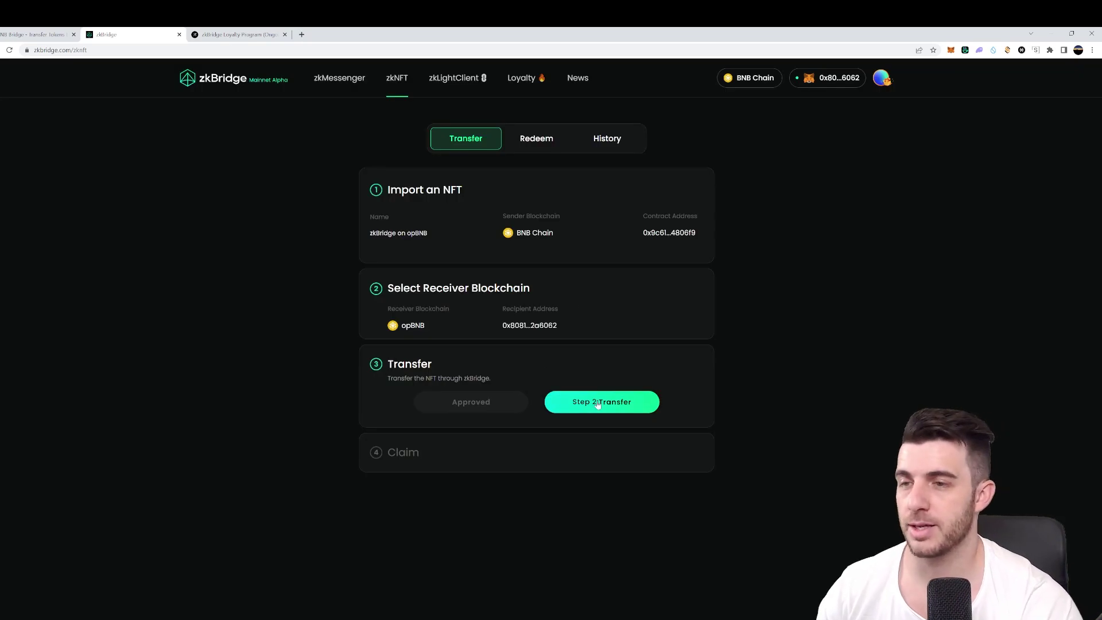
- Transfer the NFT from BNB Chain and claim it on opBNB testnet, then open the Galxe tab
{"action": "left_click", "coordinate": [594, 401]}
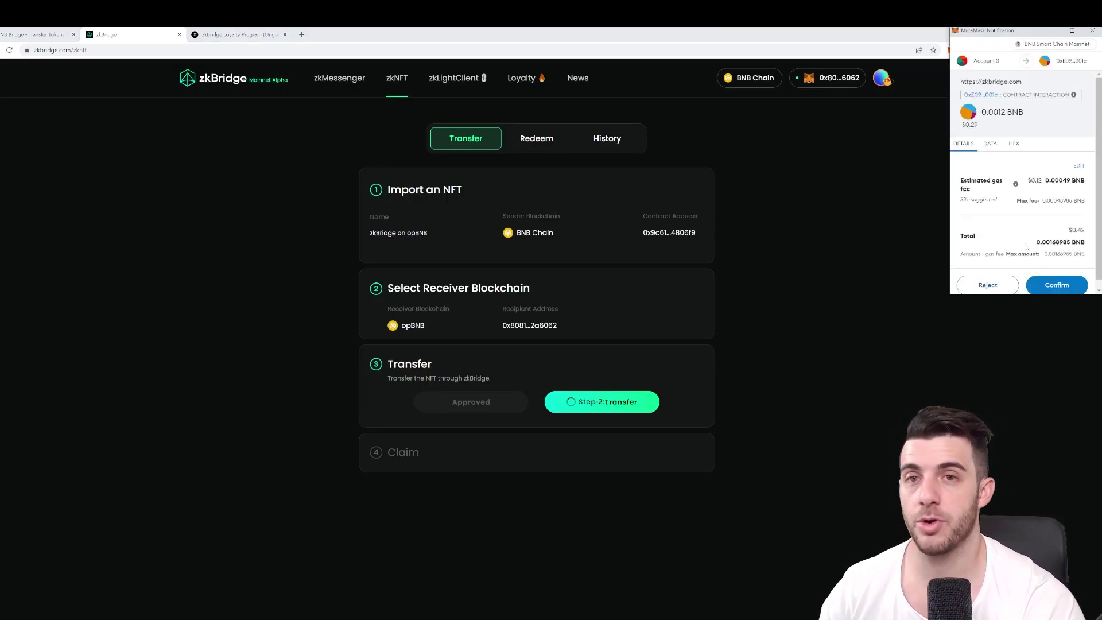
{"action": "left_click", "coordinate": [1057, 285]}
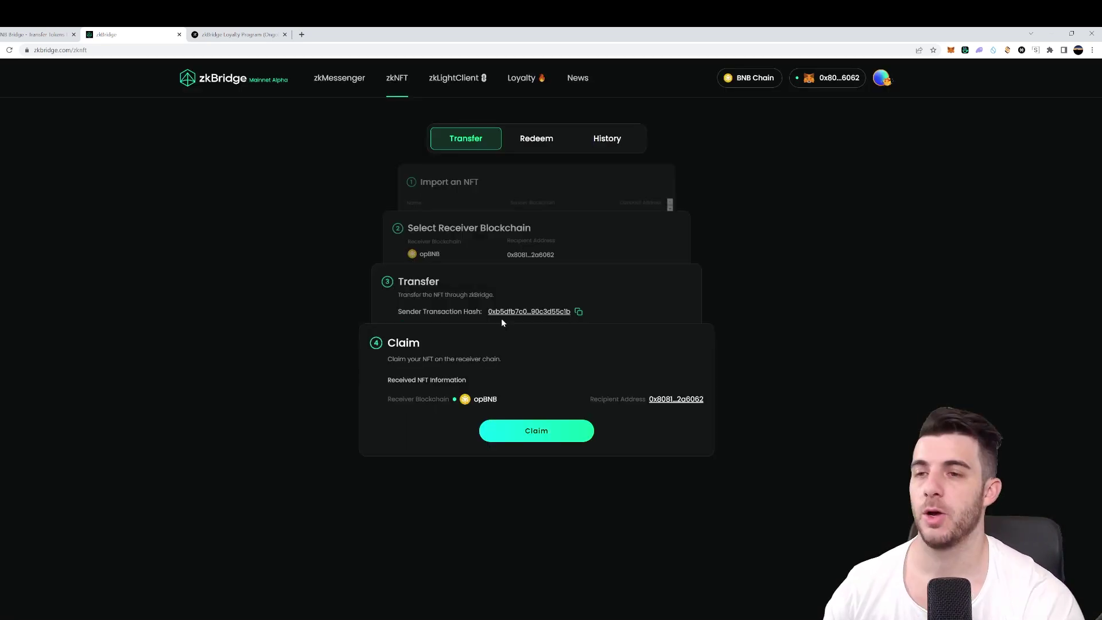
{"action": "left_click", "coordinate": [548, 433]}
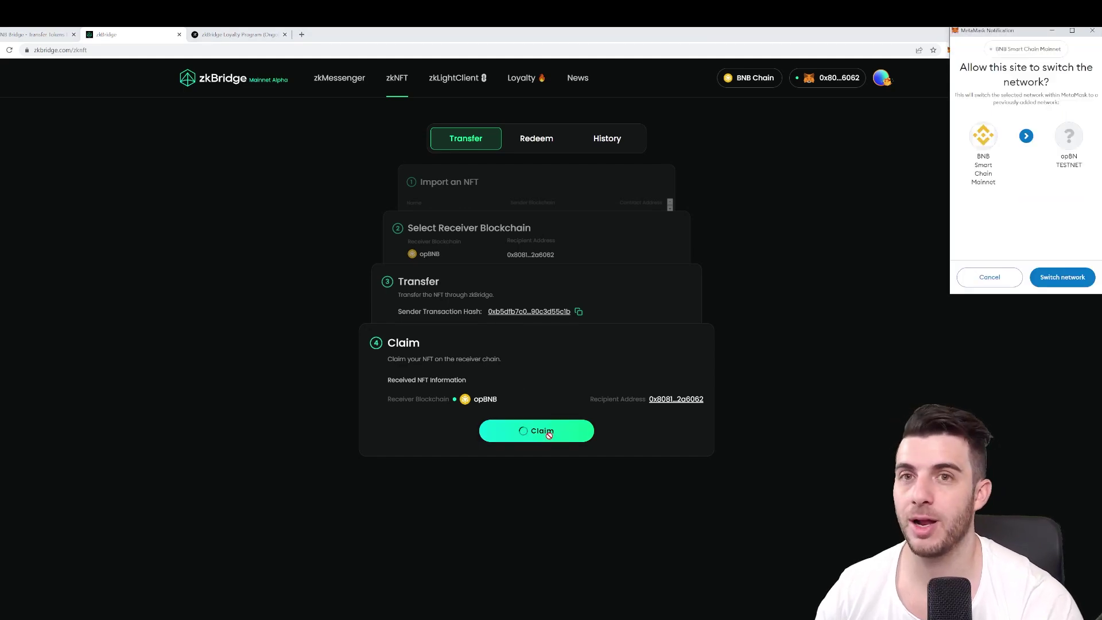
{"action": "left_click", "coordinate": [1059, 277]}
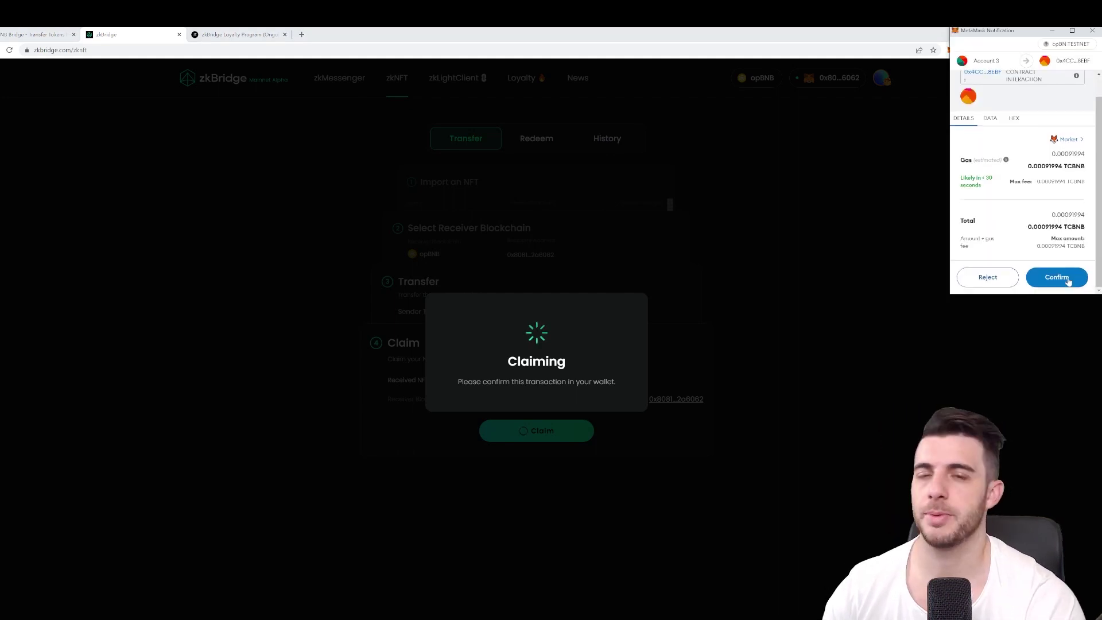
{"action": "left_click", "coordinate": [1068, 279]}
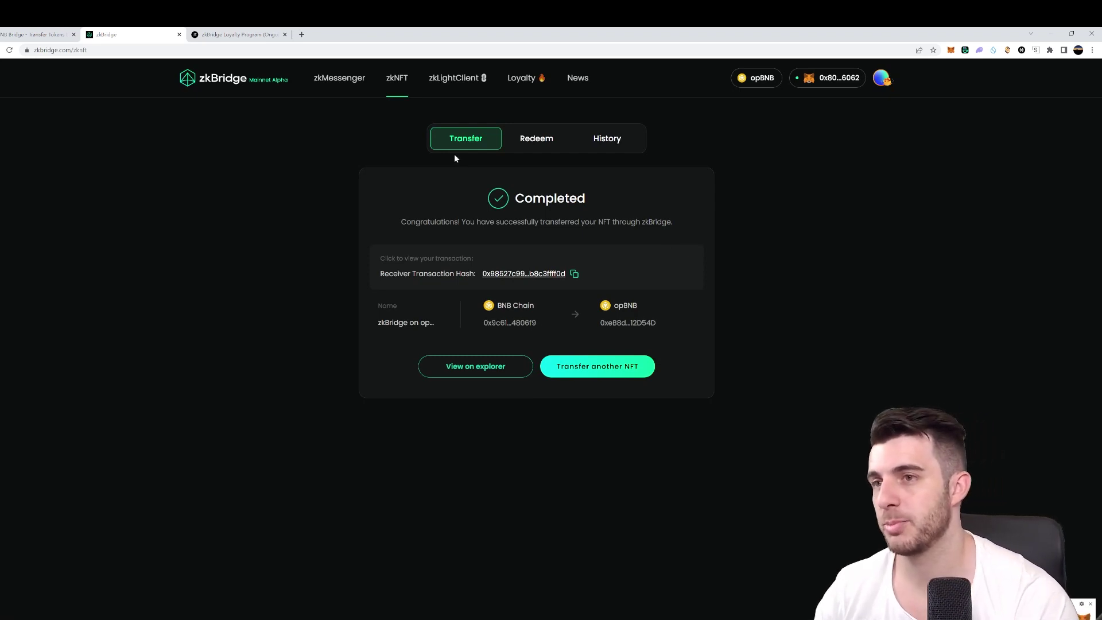
{"action": "left_click", "coordinate": [238, 34]}
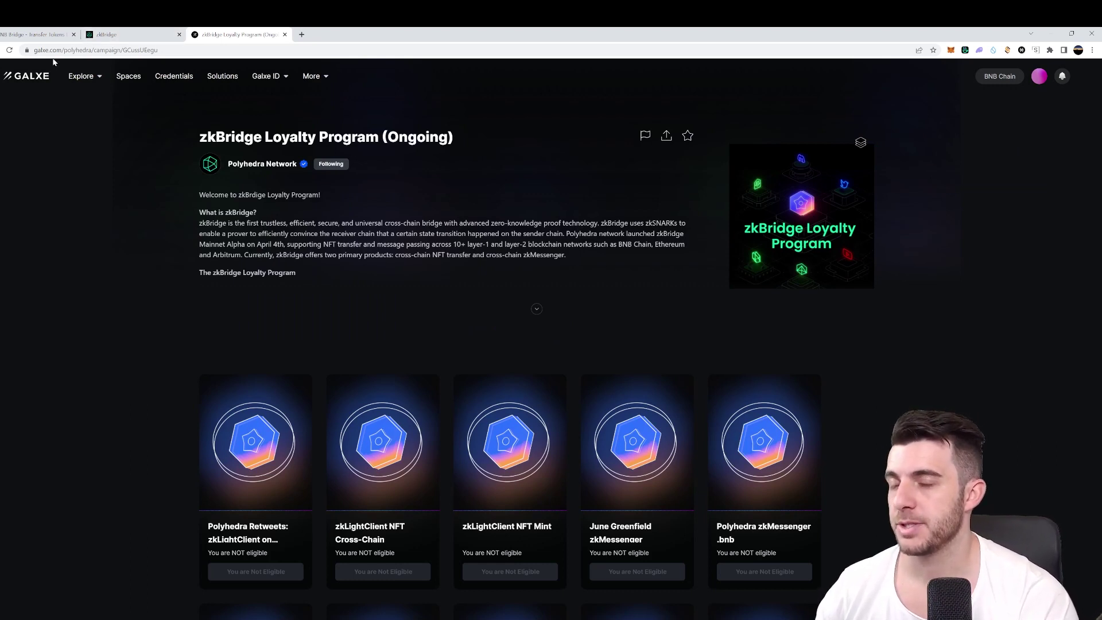
- Browse the loyalty program, briefly viewing the zkLightClient NFT Cross-Chain and Polyhedra Retweets campaigns
{"action": "scroll", "coordinate": [413, 219], "scroll_direction": "down", "scroll_amount": 2}
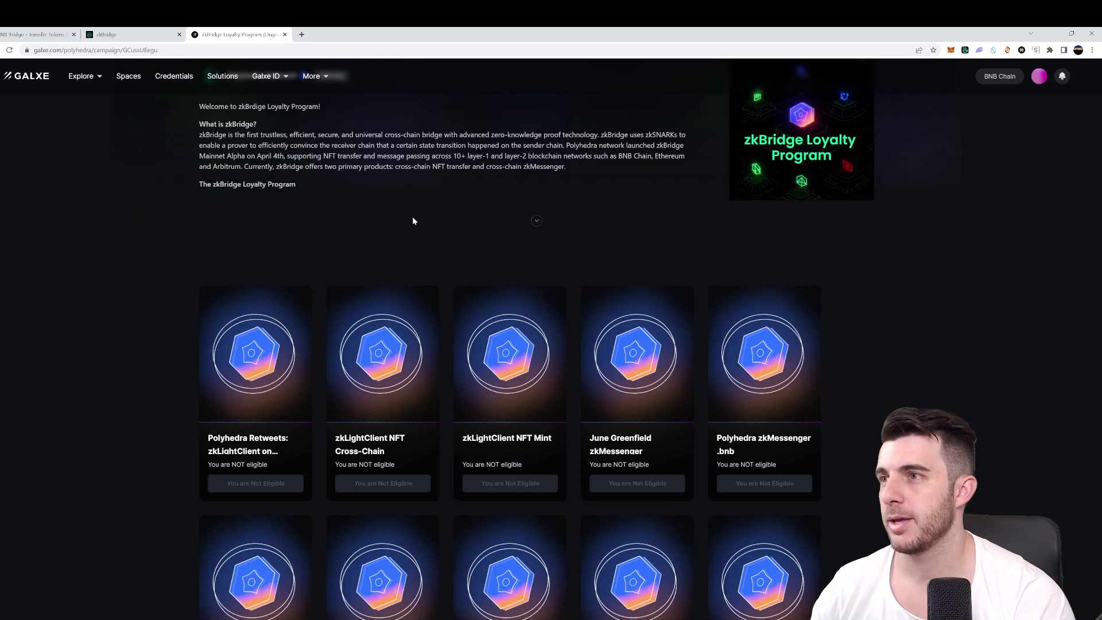
{"action": "scroll", "coordinate": [413, 219], "scroll_direction": "up", "scroll_amount": 2}
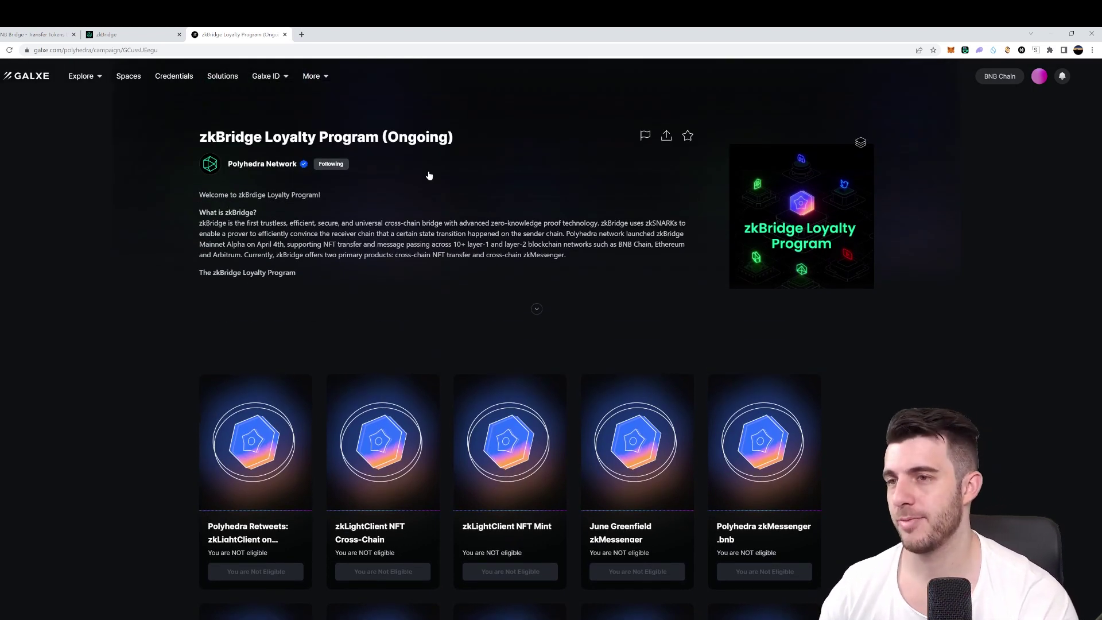
{"action": "scroll", "coordinate": [464, 209], "scroll_direction": "down", "scroll_amount": 2}
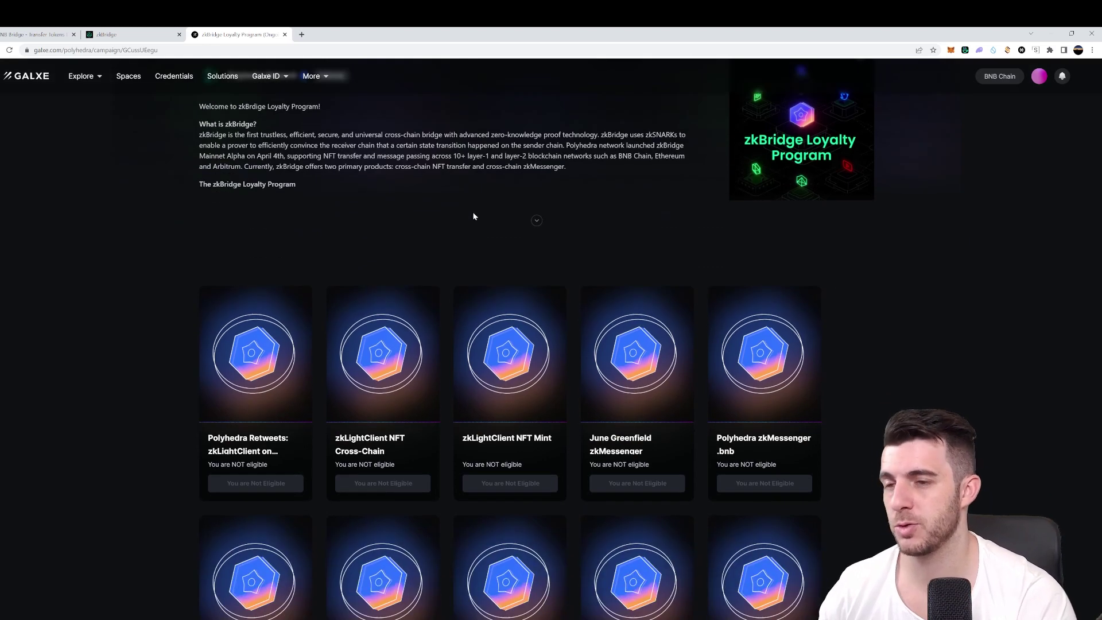
{"action": "scroll", "coordinate": [412, 219], "scroll_direction": "down", "scroll_amount": 1}
{"action": "left_click", "coordinate": [371, 395]}
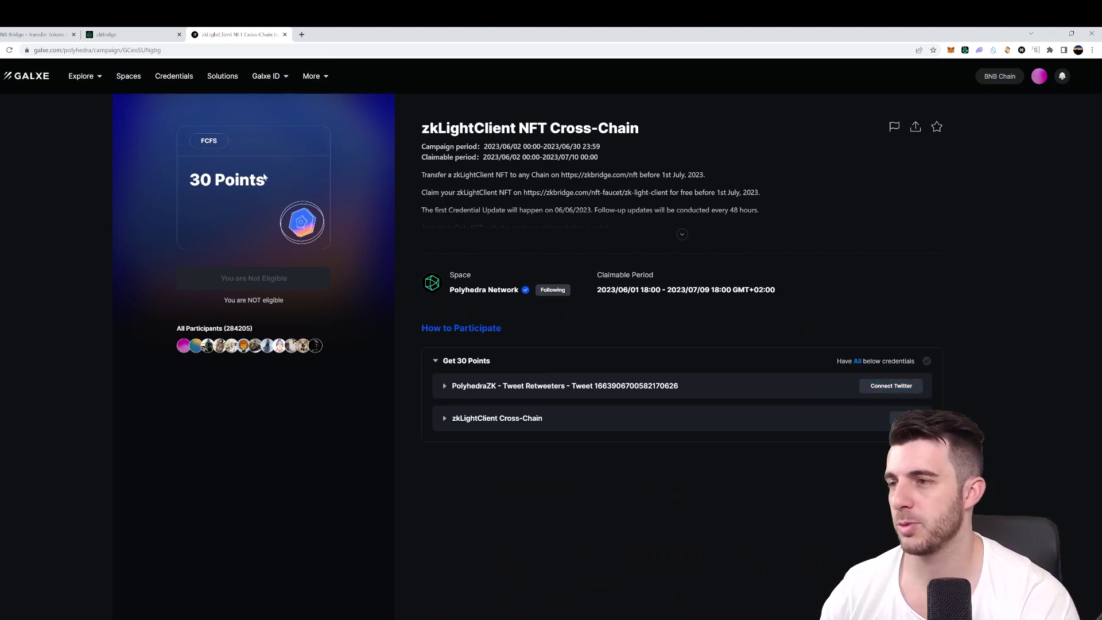
{"action": "key", "text": "alt+Left"}
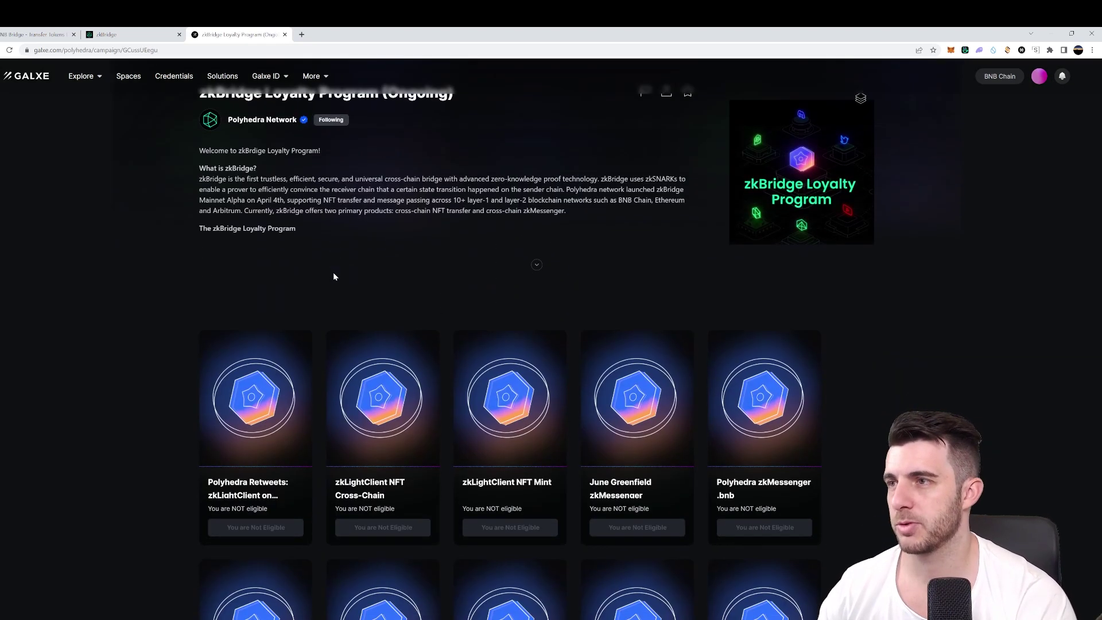
{"action": "scroll", "coordinate": [333, 275], "scroll_direction": "down", "scroll_amount": 1}
{"action": "scroll", "coordinate": [255, 402], "scroll_direction": "down", "scroll_amount": 1}
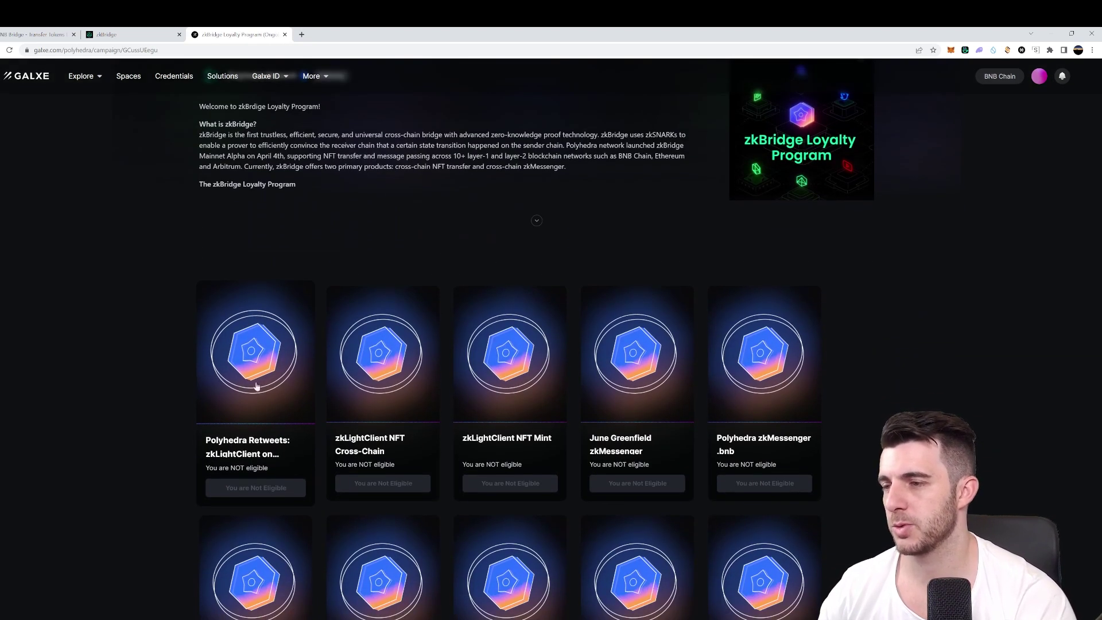
{"action": "left_click", "coordinate": [265, 366]}
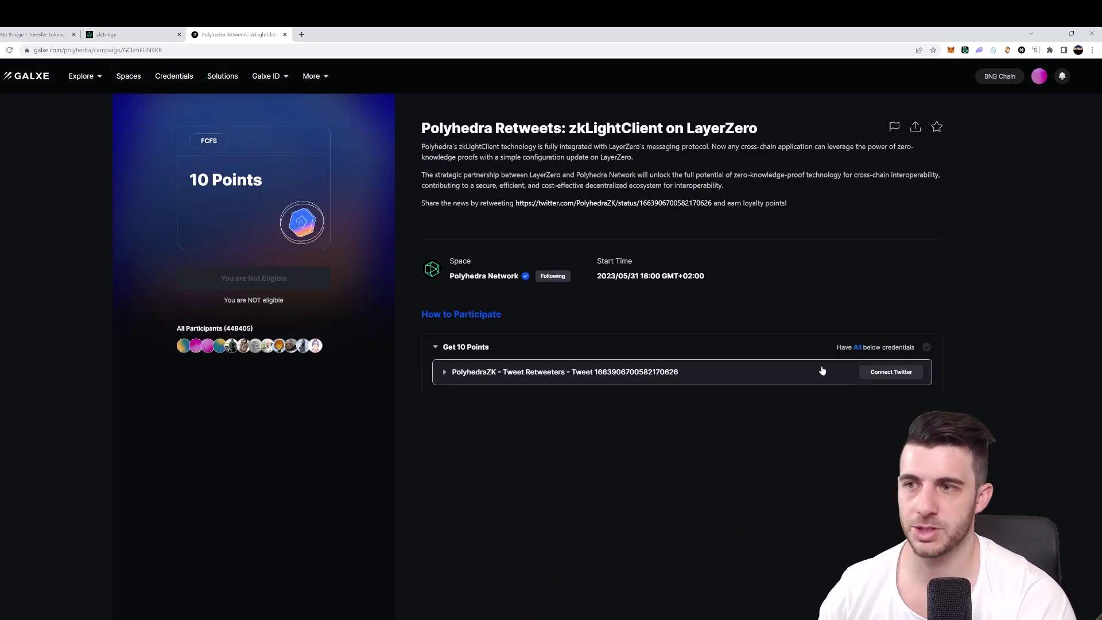
{"action": "key", "text": "alt+Left"}
- Open the opBNB NFT Cross Chain campaign to see its 30 Points reward and credentials
{"action": "scroll", "coordinate": [652, 348], "scroll_direction": "down", "scroll_amount": 10}
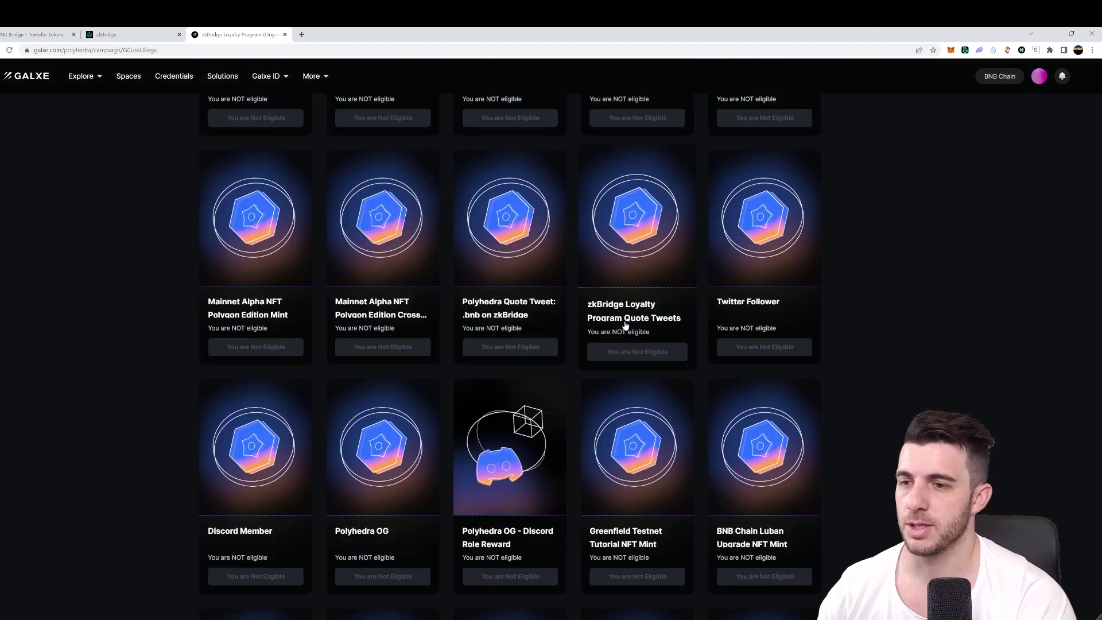
{"action": "scroll", "coordinate": [630, 324], "scroll_direction": "down", "scroll_amount": 4}
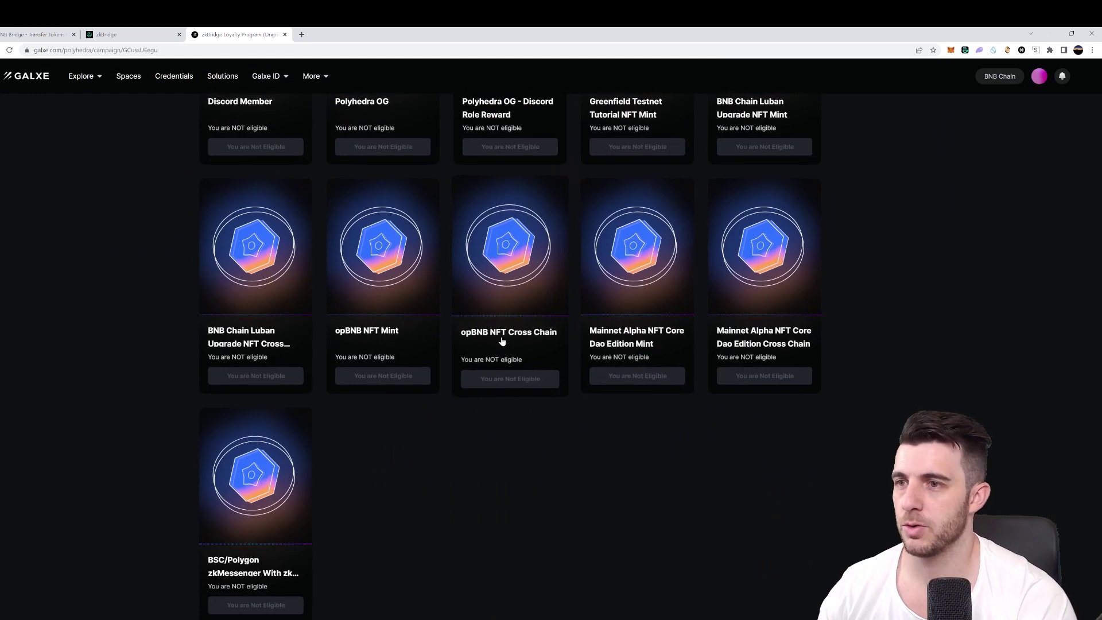
{"action": "left_click", "coordinate": [503, 338]}
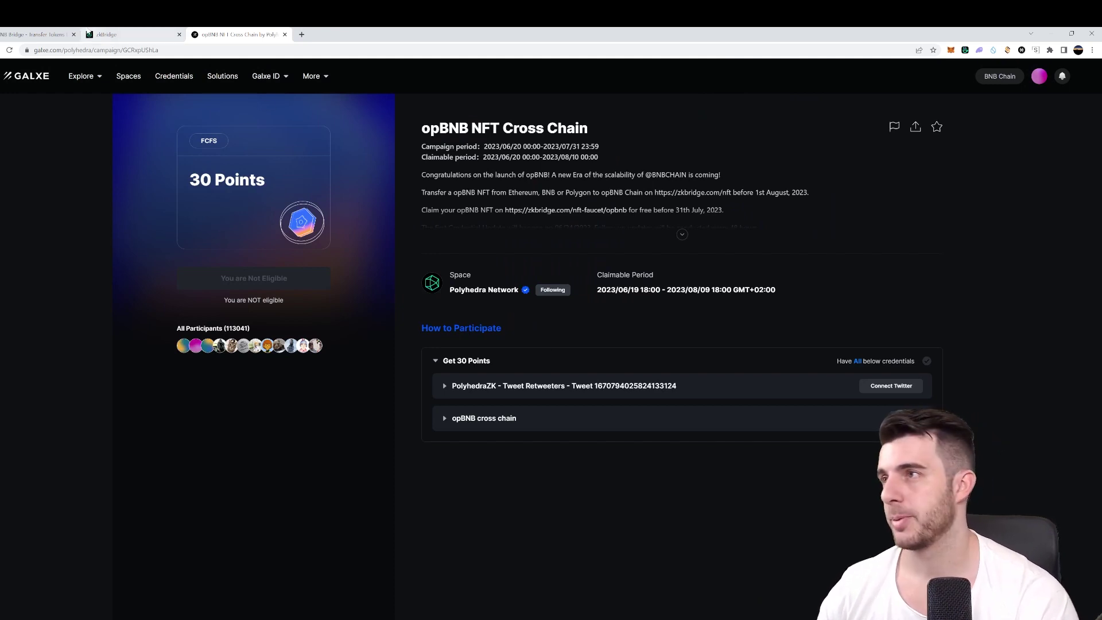
- Return to the opBNB Bridge tab's Withdraw page
{"action": "left_click", "coordinate": [44, 33]}
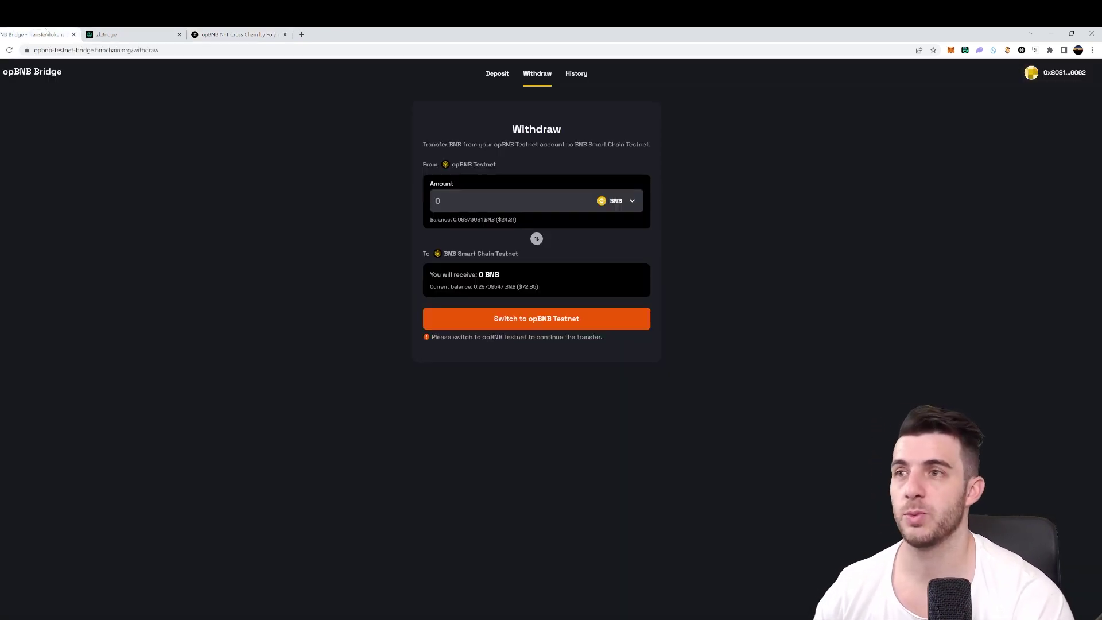